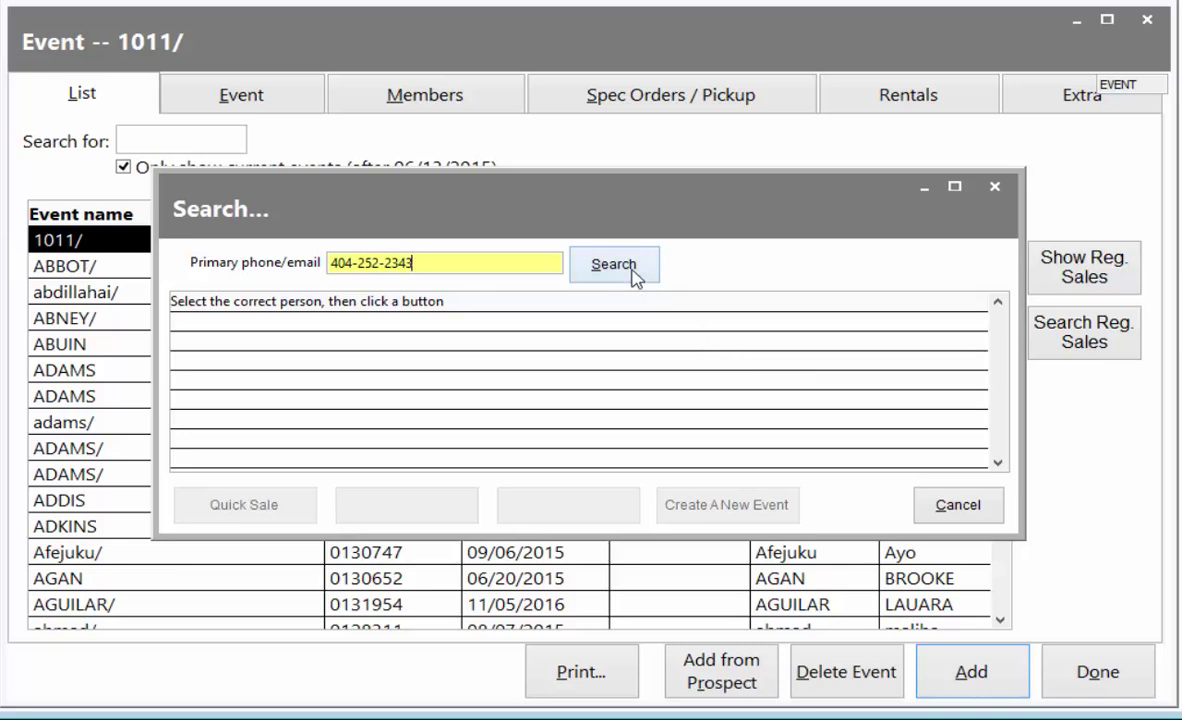
Search by the bride's phone number and, with no match, start a new wedding event
left_click(575, 266)
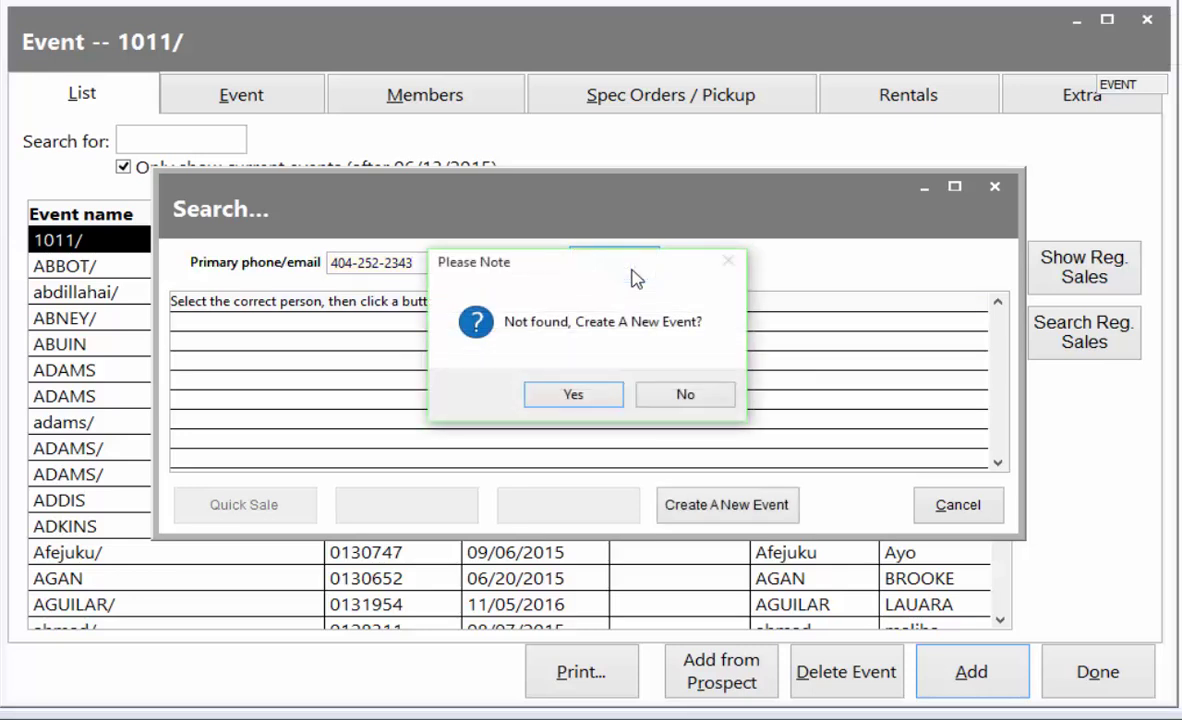
left_click(613, 398)
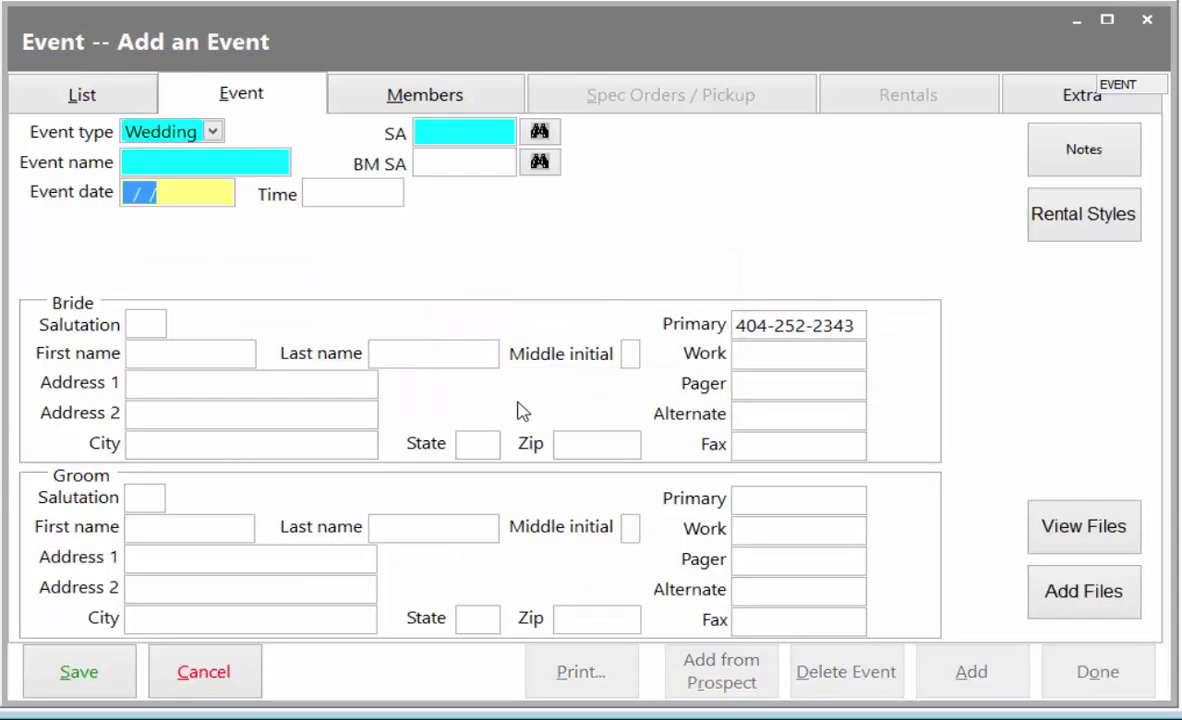
Set the event date to 12/05/2015 from the calendar
left_click(124, 194)
double_click(124, 194)
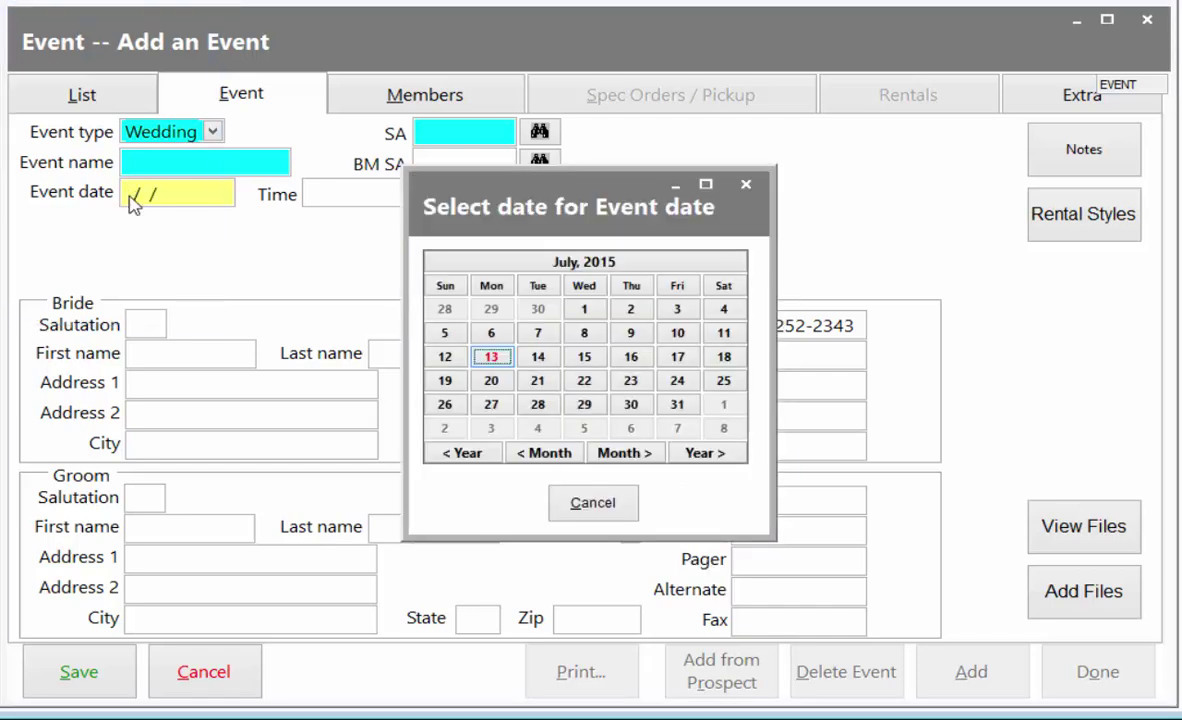
left_click(623, 455)
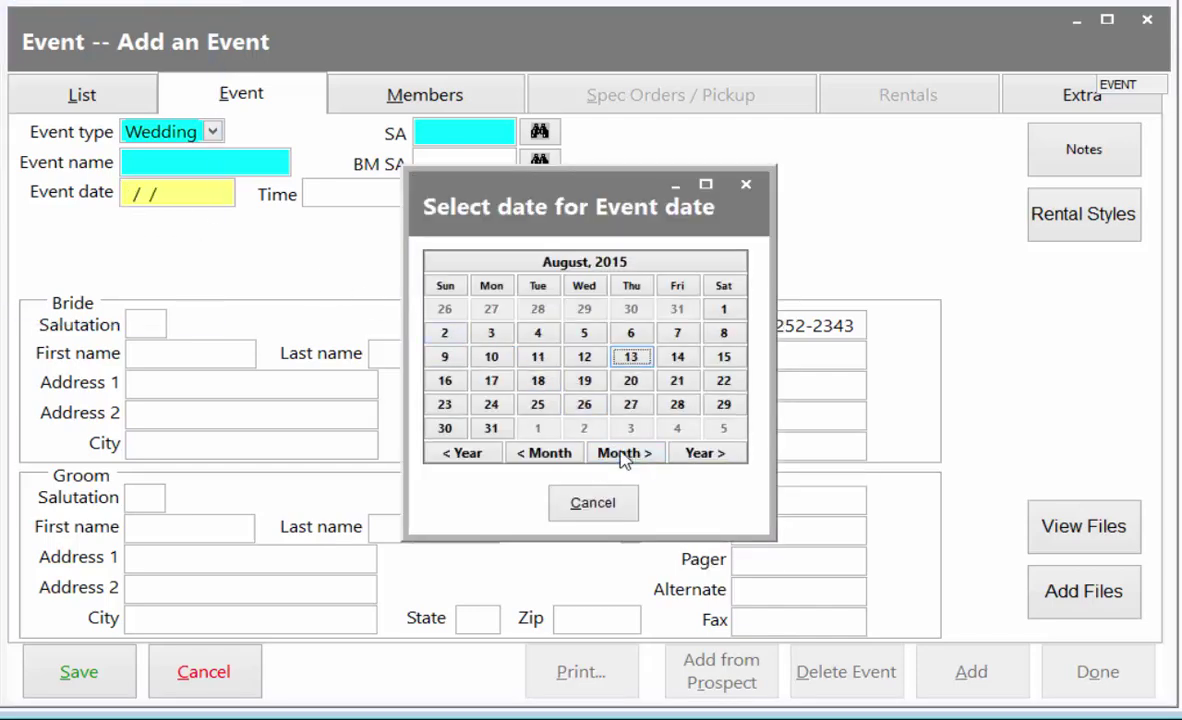
left_click(623, 455)
left_click(623, 455)
left_click(623, 455)
left_click(623, 455)
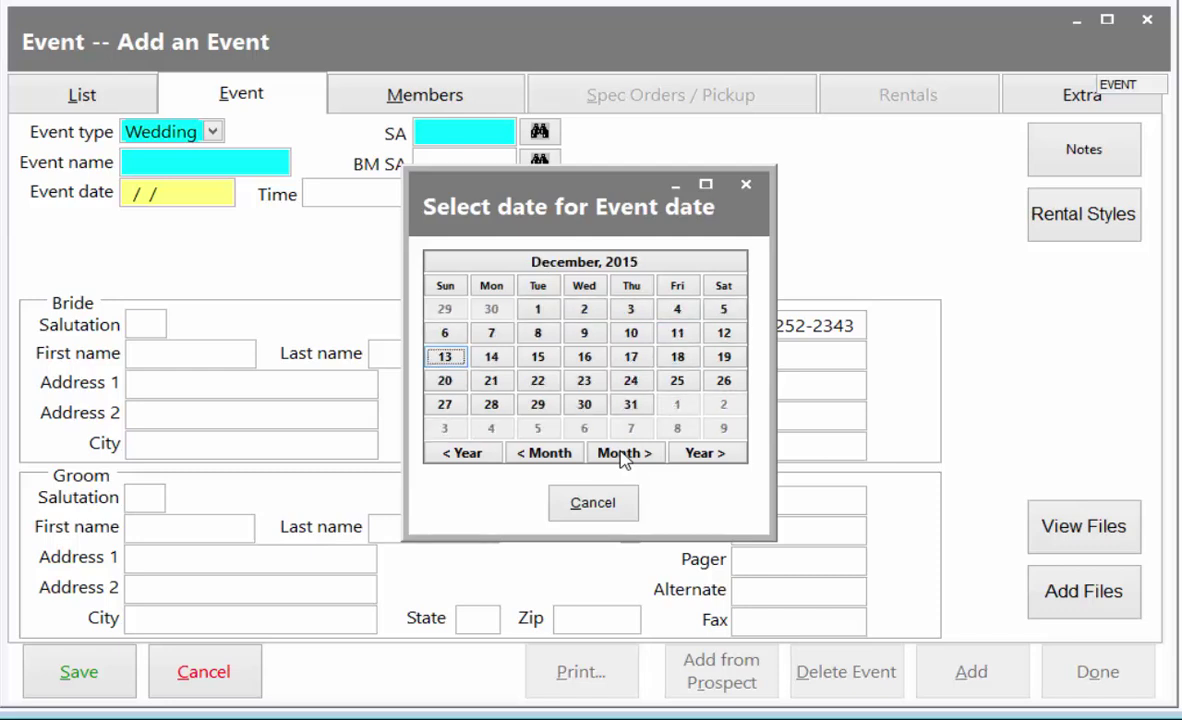
left_click(725, 312)
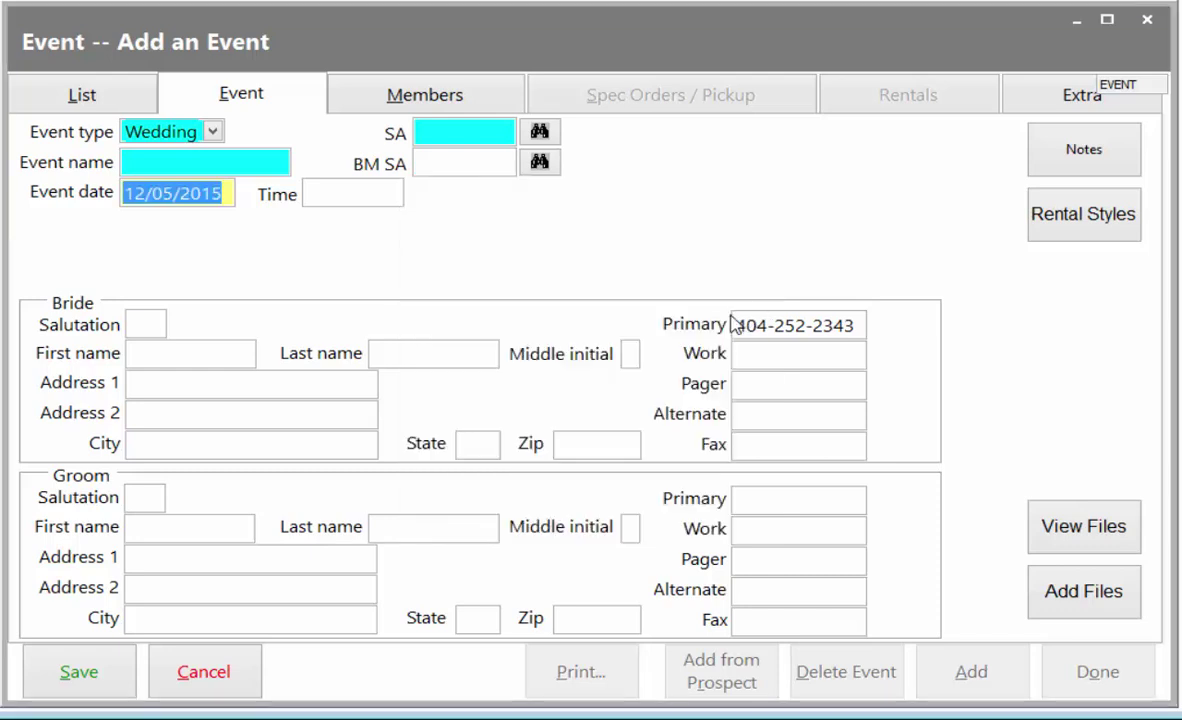
Enter the bride's first name
left_click(242, 353)
type("CINDY")
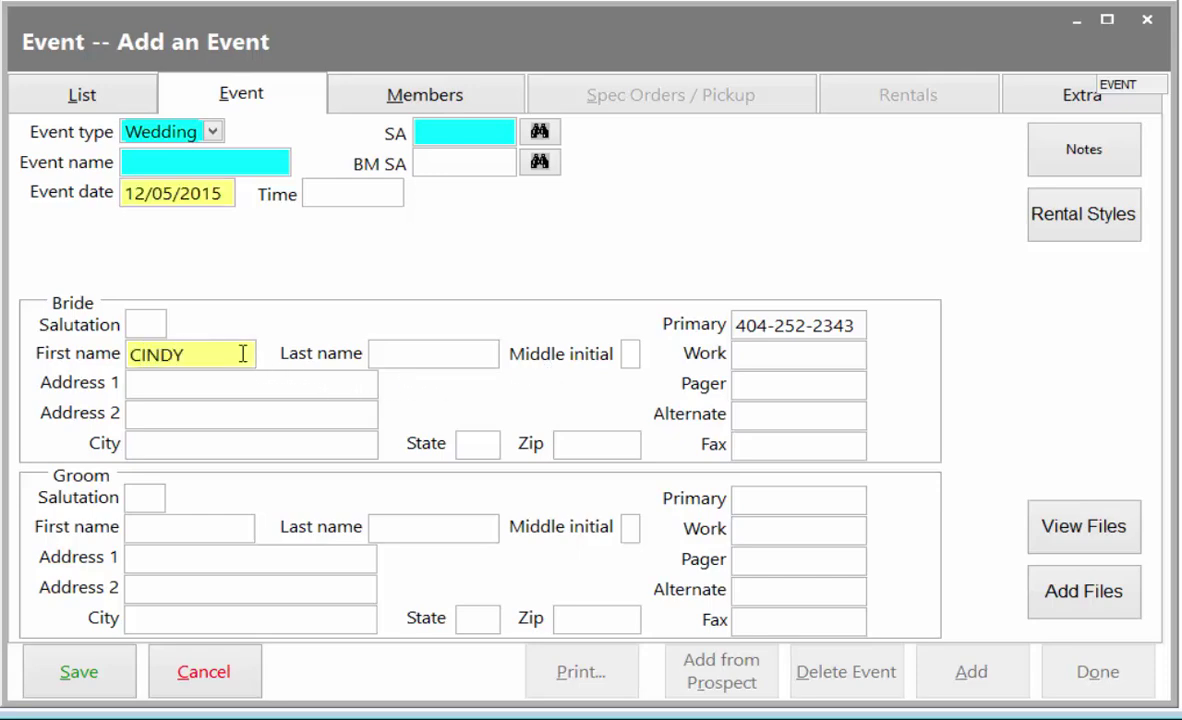
key("Tab")
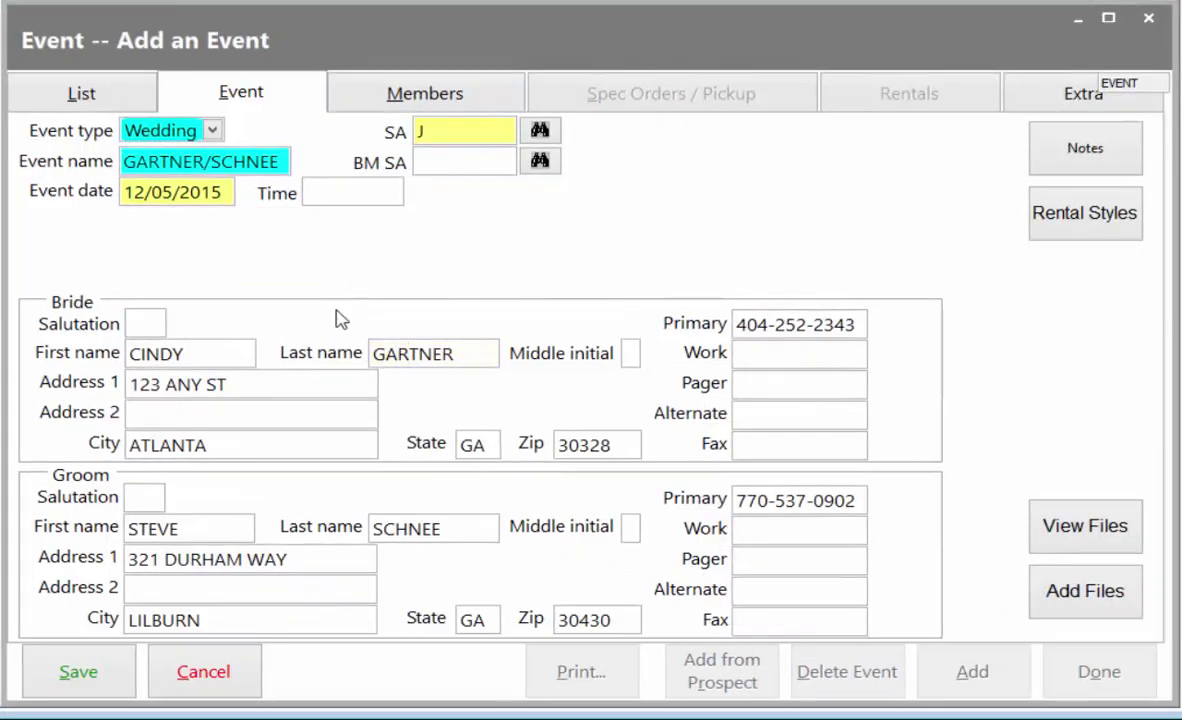
Save the wedding event and list its bride and groom on the Members tab
left_click(118, 682)
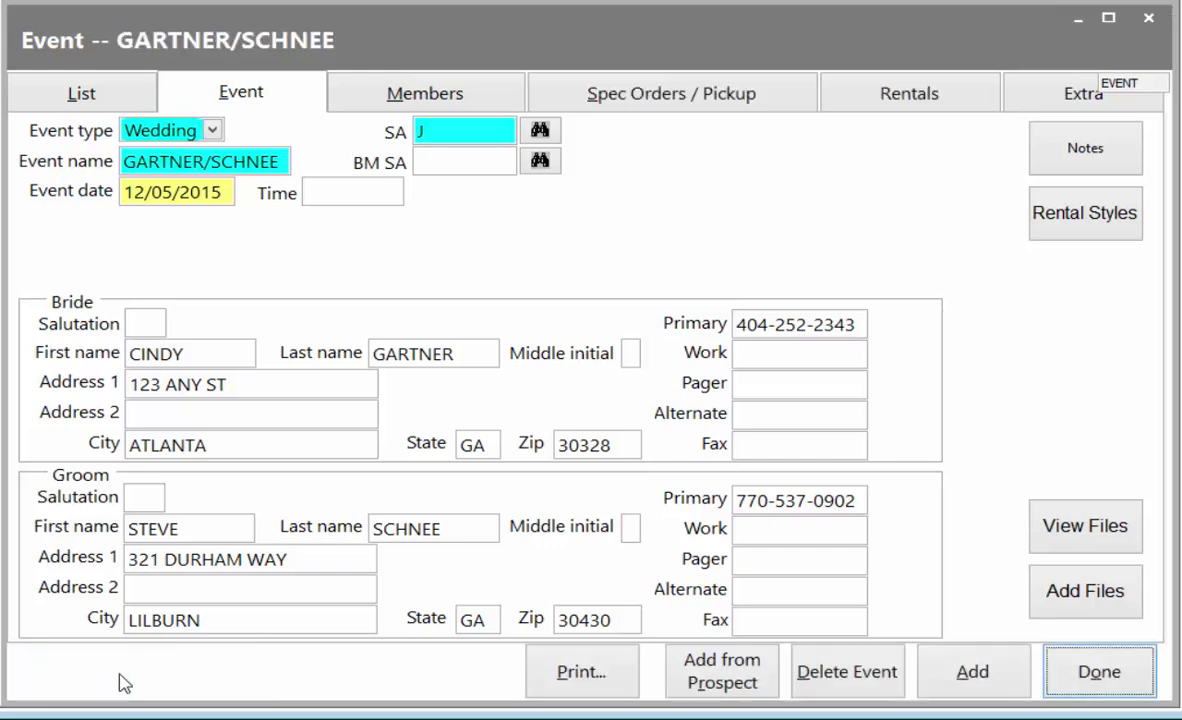
left_click(490, 97)
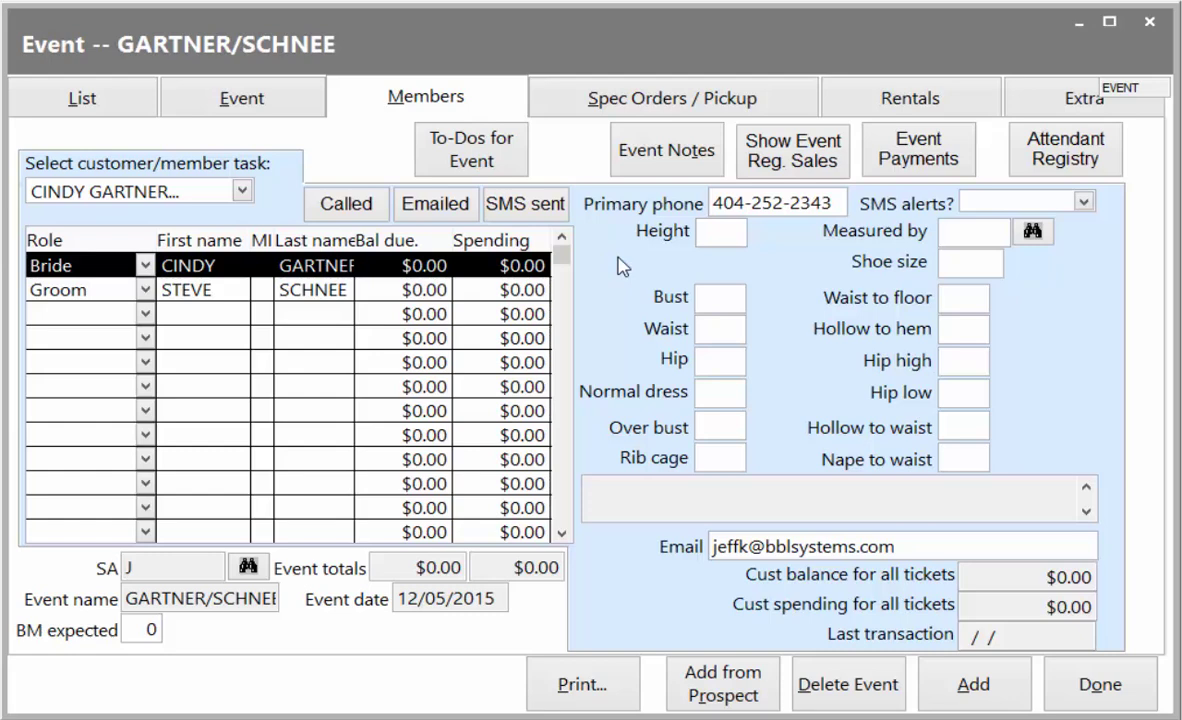
Select the bride in the member list and choose New Ticket from her tasks
left_click(205, 265)
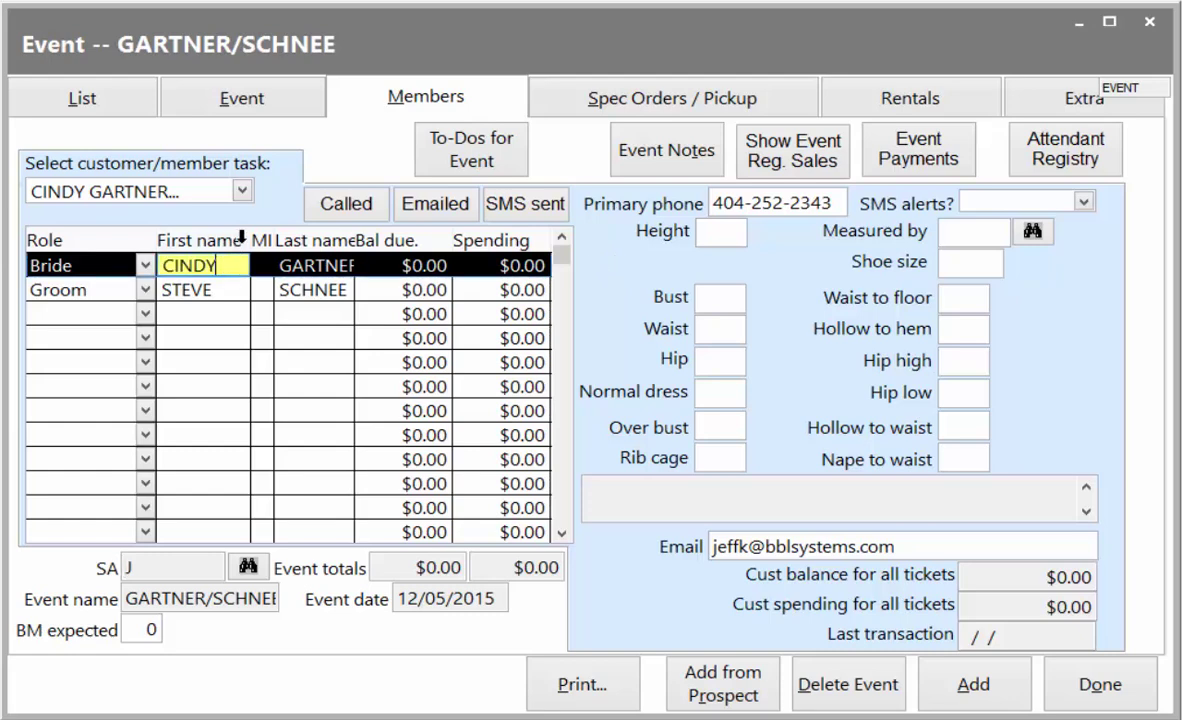
left_click(241, 190)
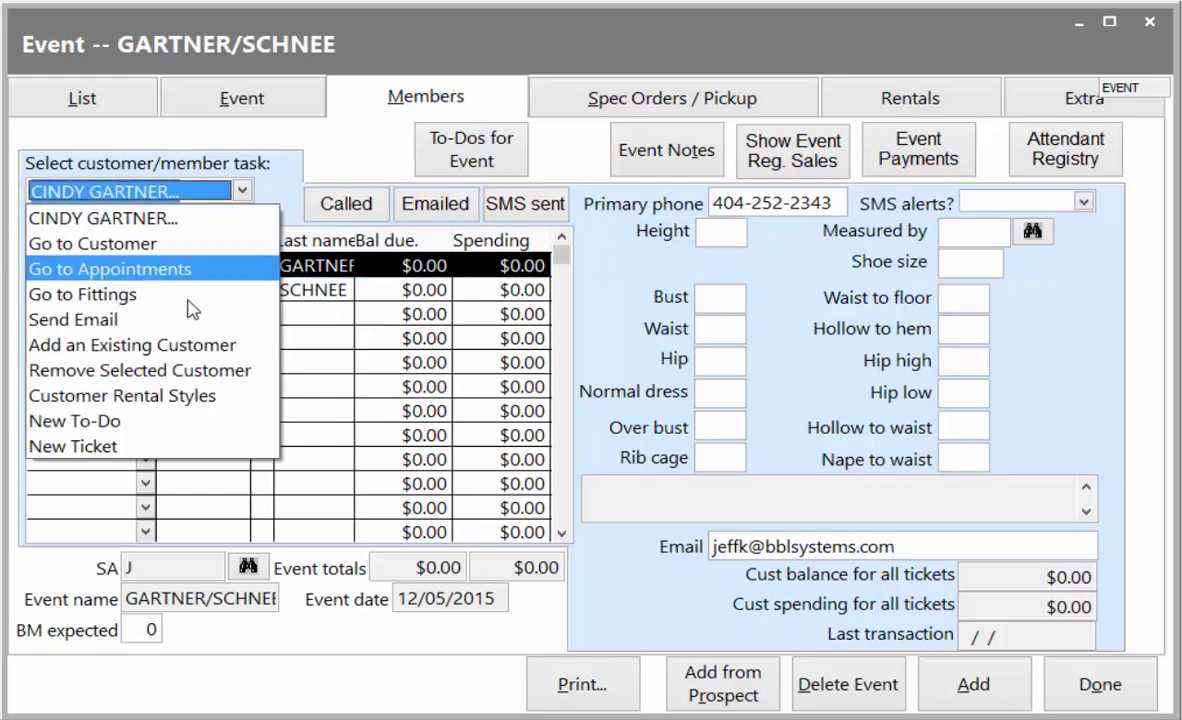
left_click(163, 452)
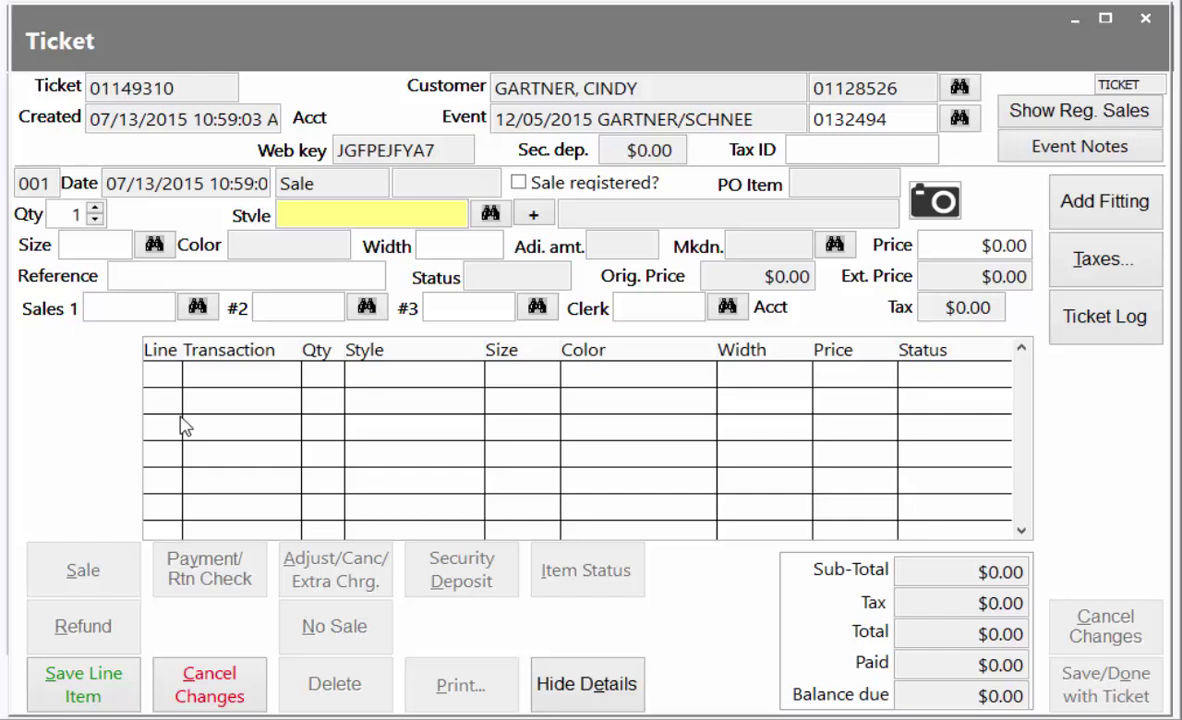
Enter dress style 0119904 on the ticket line, correcting the mistyped digits
left_click(446, 222)
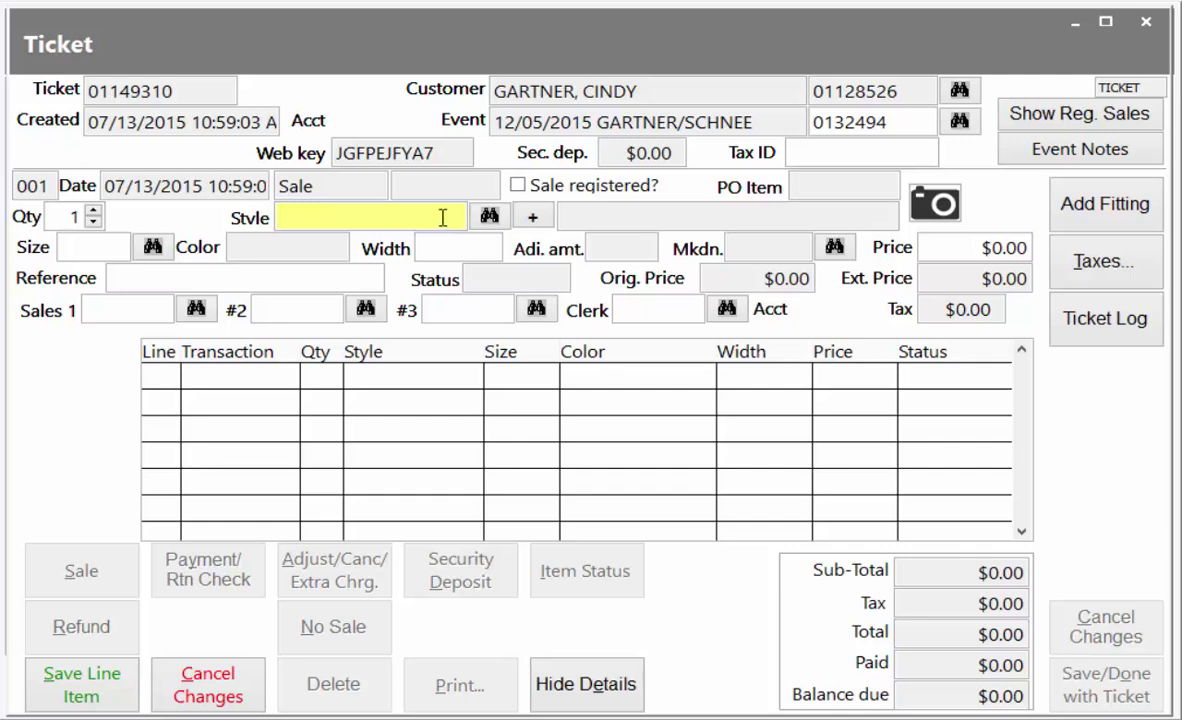
type("0110022")
key("BackSpace")
key("BackSpace")
key("BackSpace")
key("BackSpace")
type("9900")
key("BackSpace")
type("4")
key("Tab")
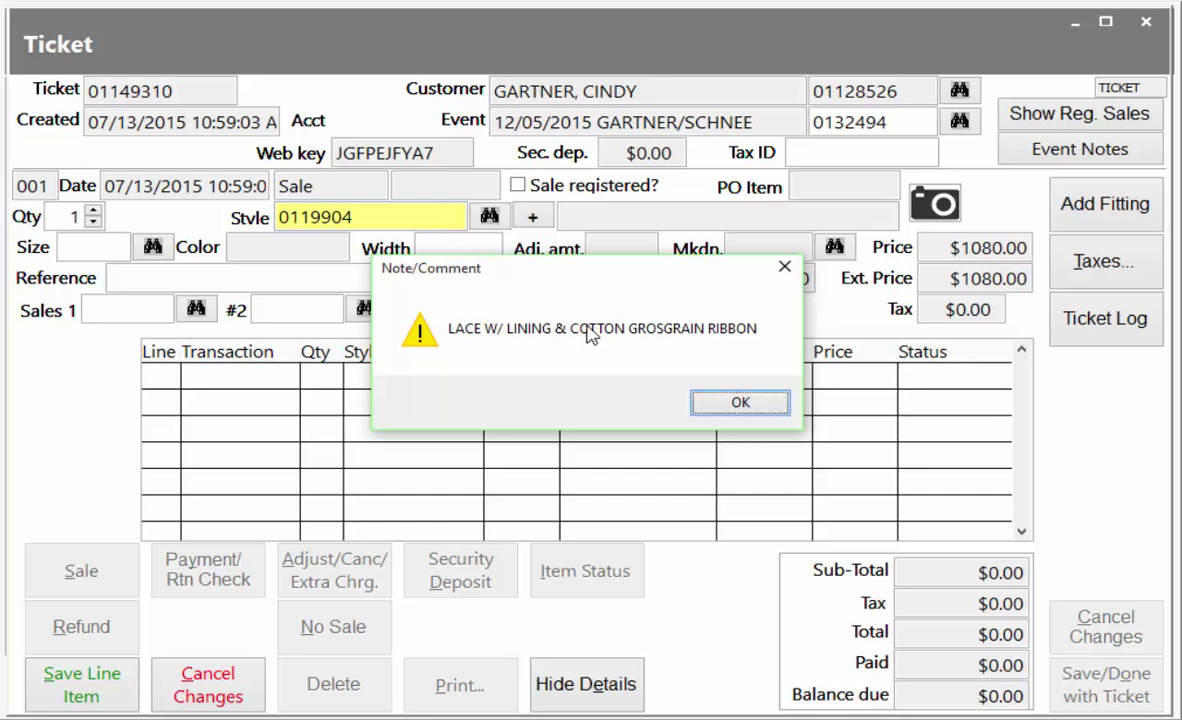
Dismiss the lace-and-ribbon note and pick size 12 in BLSH/MC/BK from inventory
left_click(776, 406)
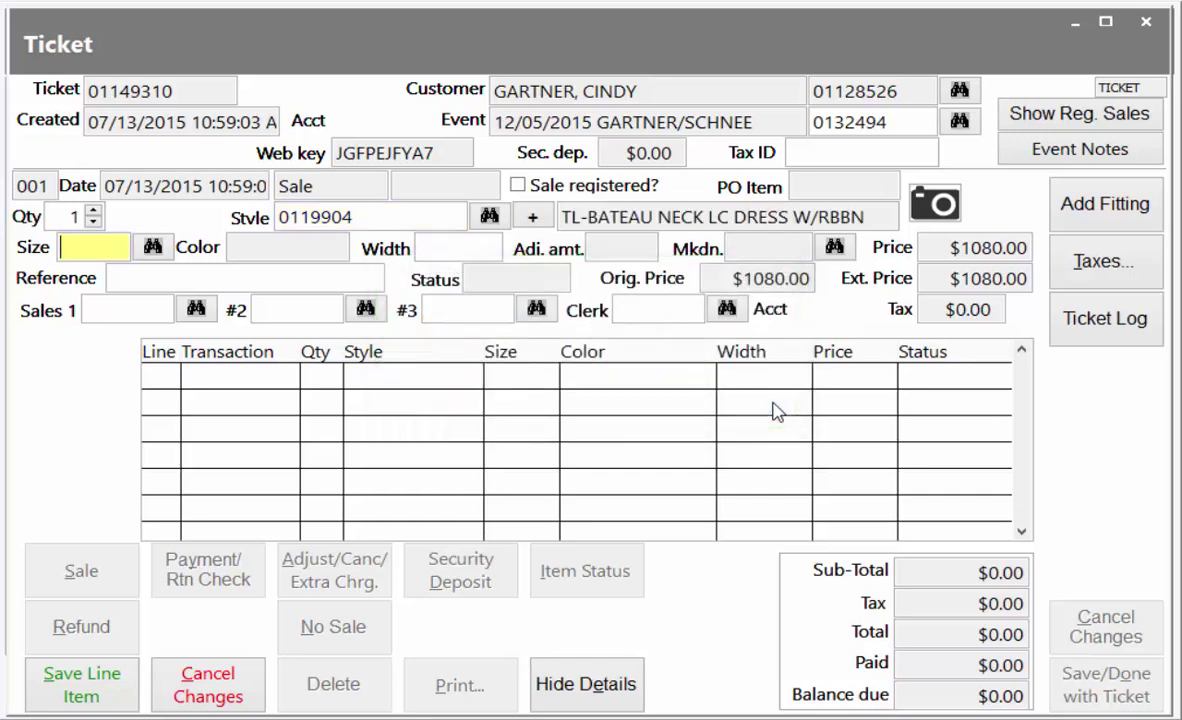
left_click(153, 248)
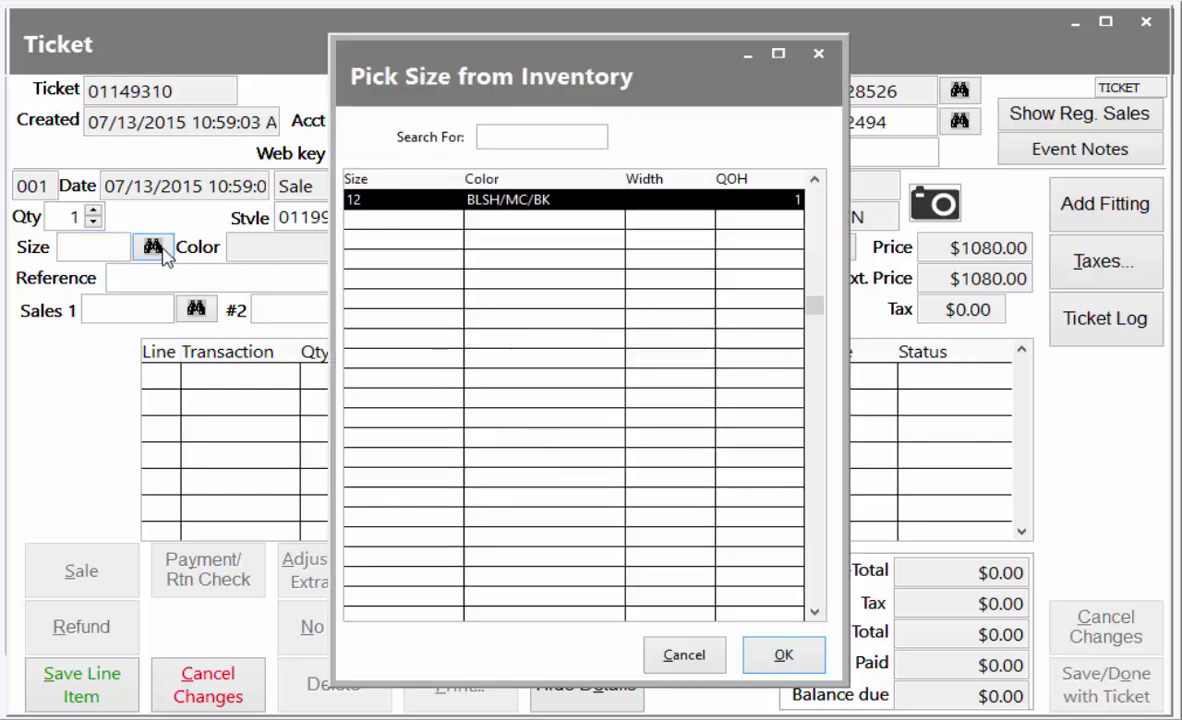
left_click(384, 200)
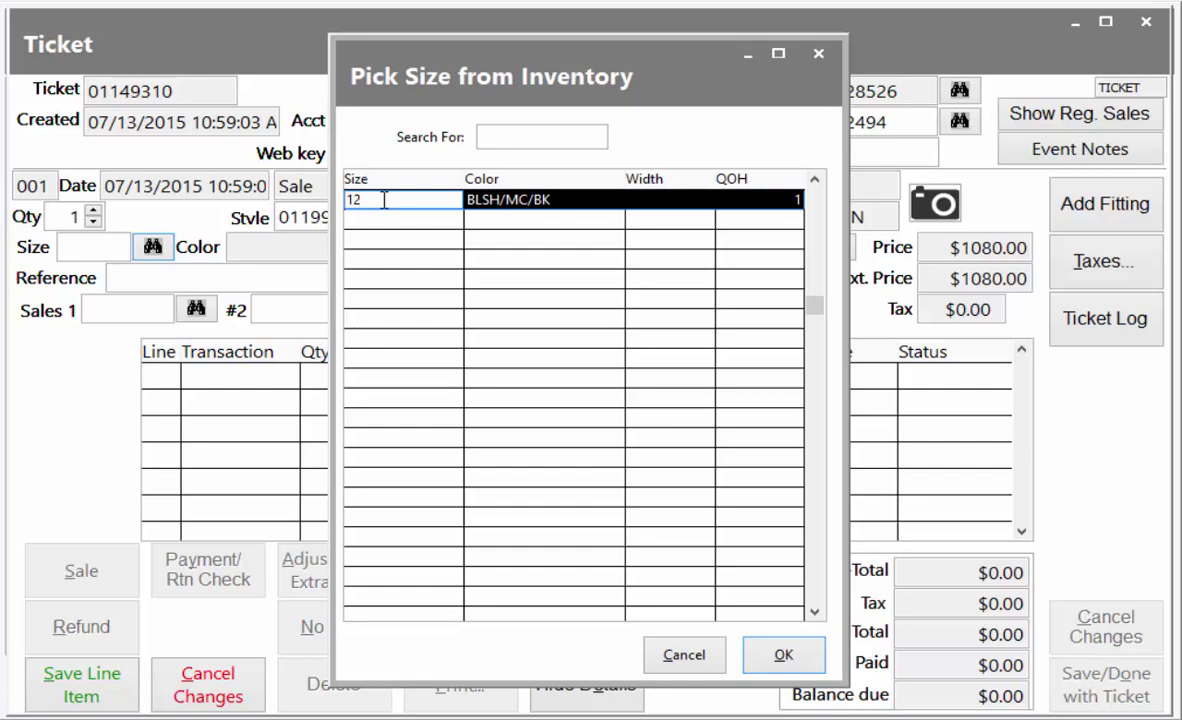
left_click(786, 658)
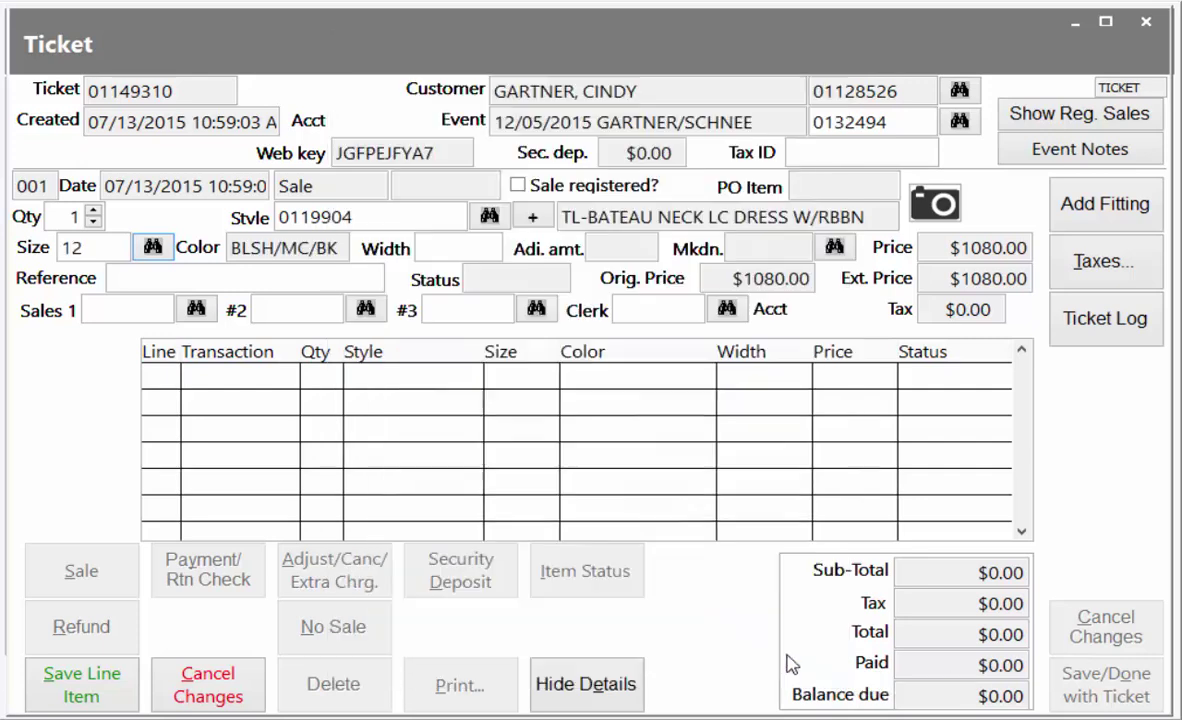
left_click(108, 244)
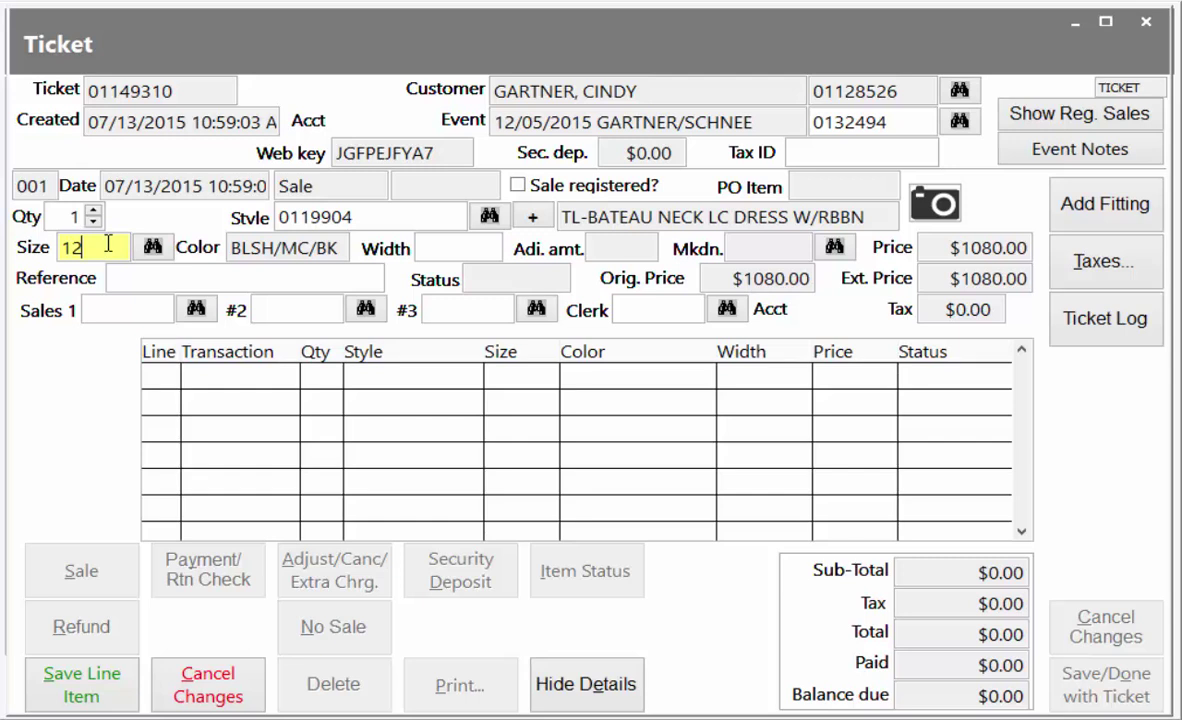
Change the size to 12XL, reference 'RECOMMENDED 14, WANTS 12', and fill in salesperson and clerk
type("XL")
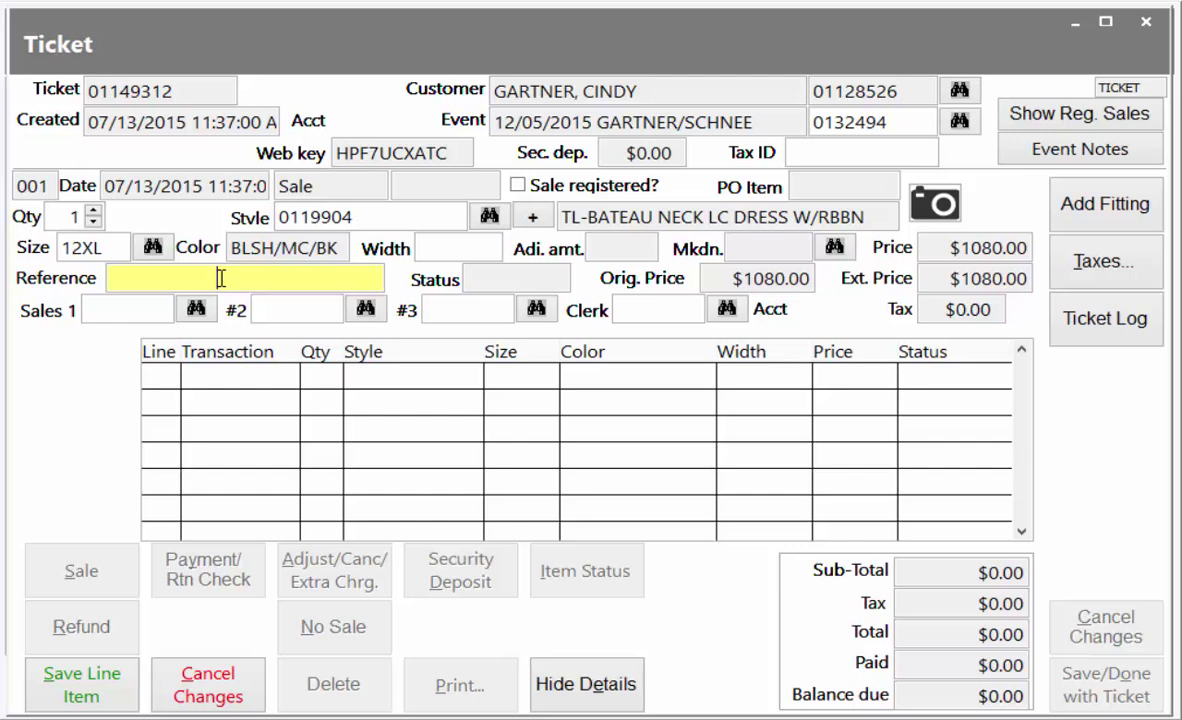
type("R")
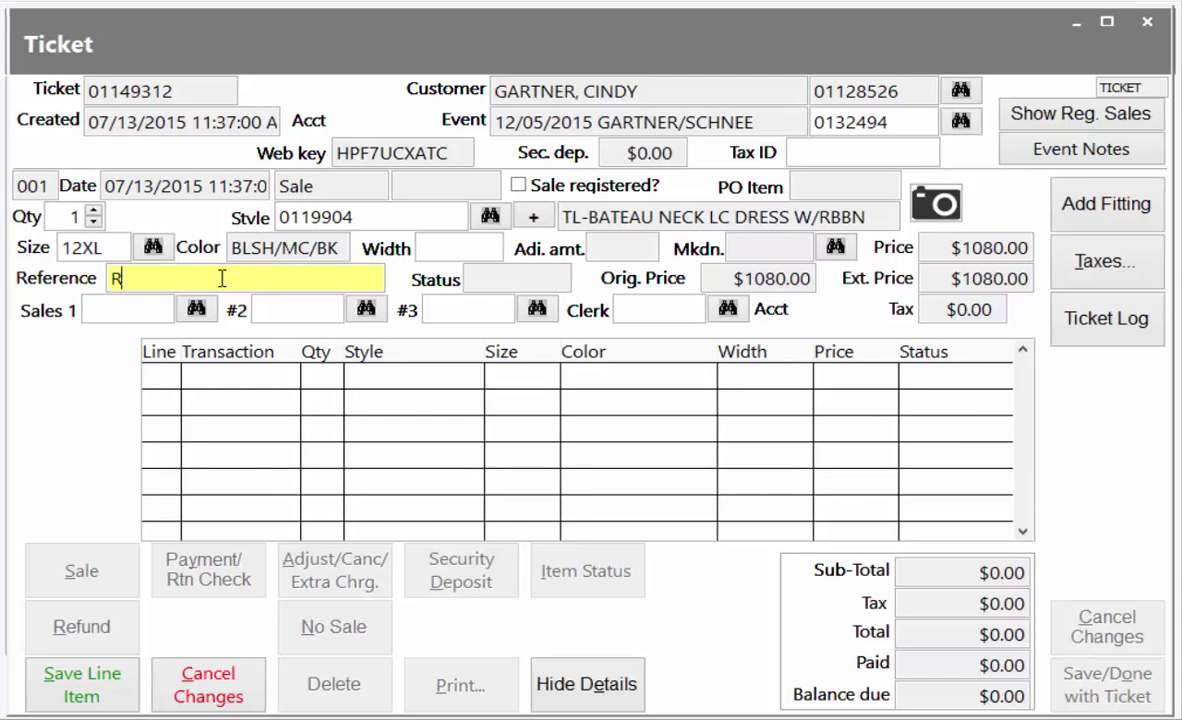
type("ECOMMENDED")
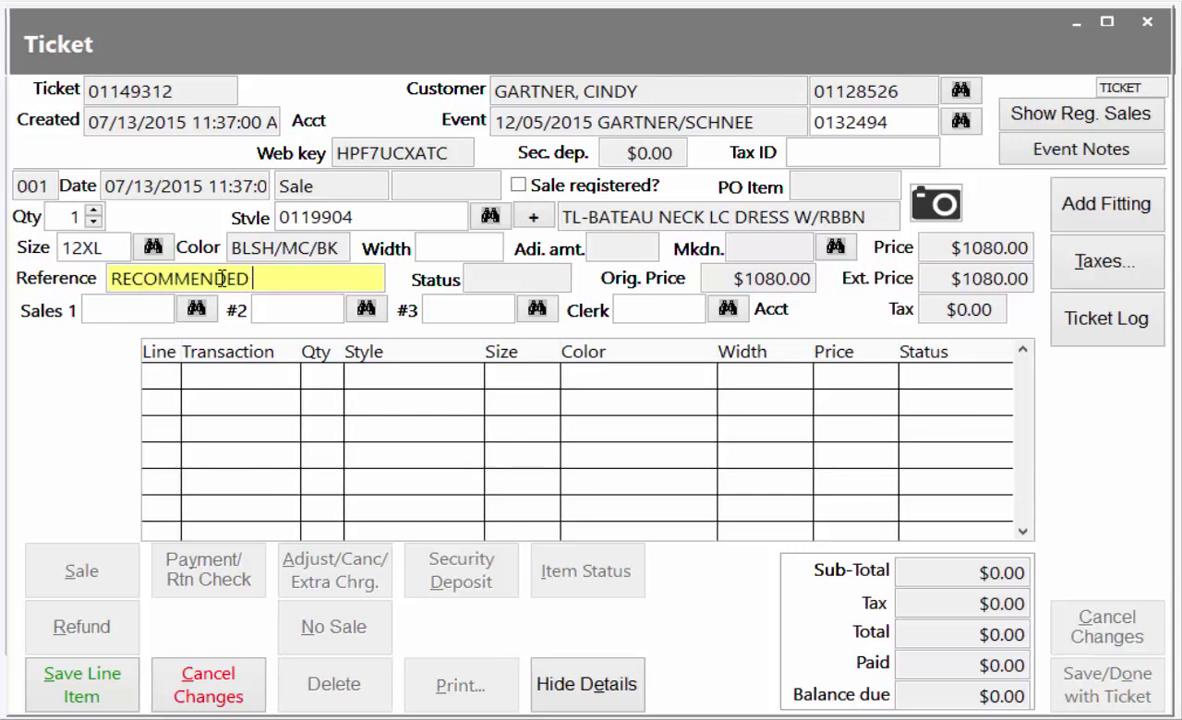
type(" 14, WANTS 12")
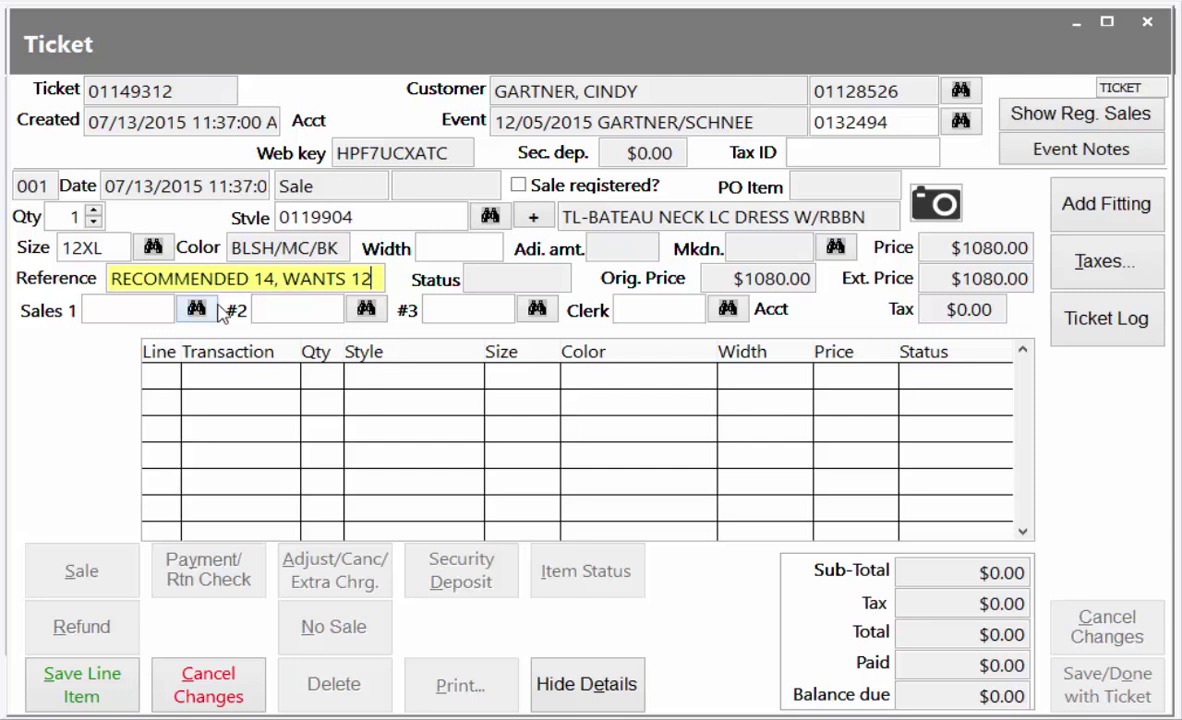
left_click(156, 307)
type("J")
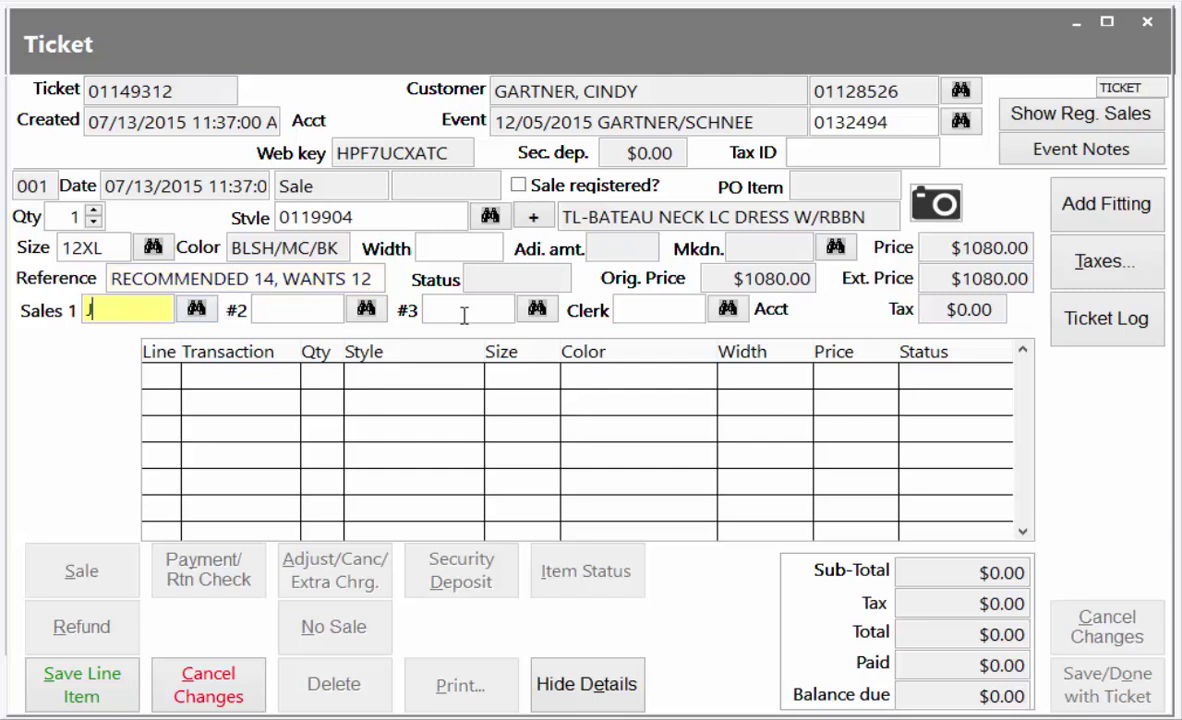
left_click(638, 314)
type("J")
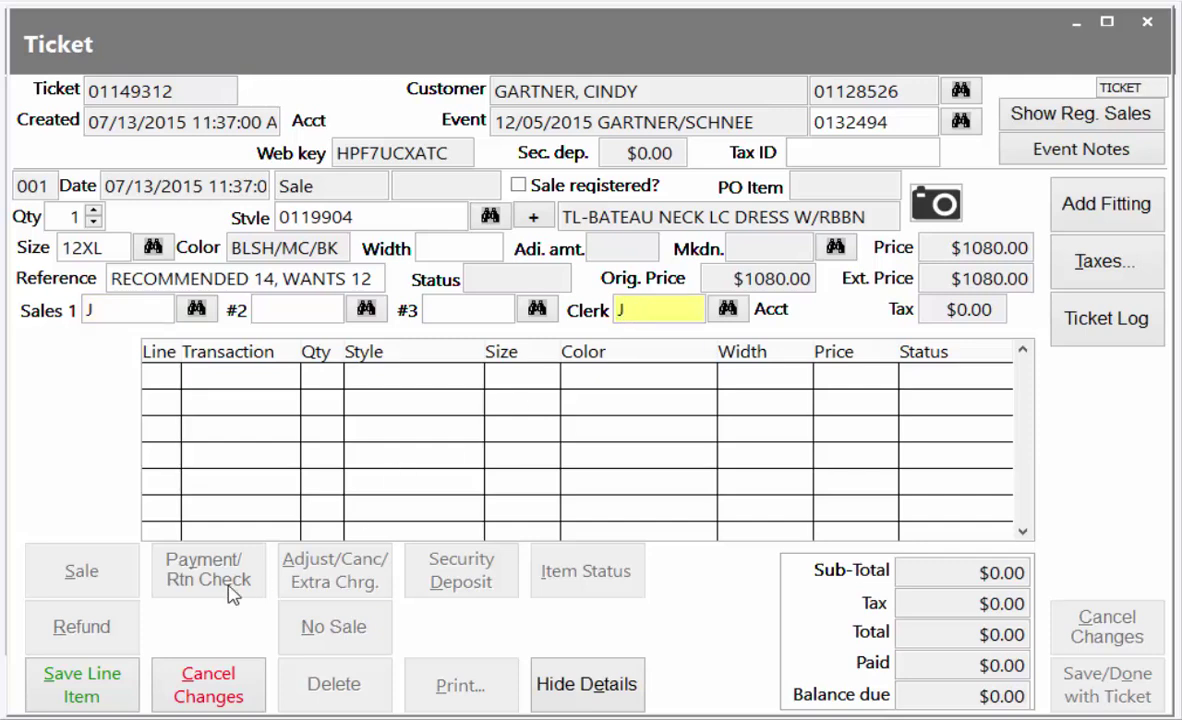
Save the dress line and give it Special Order status
left_click(105, 706)
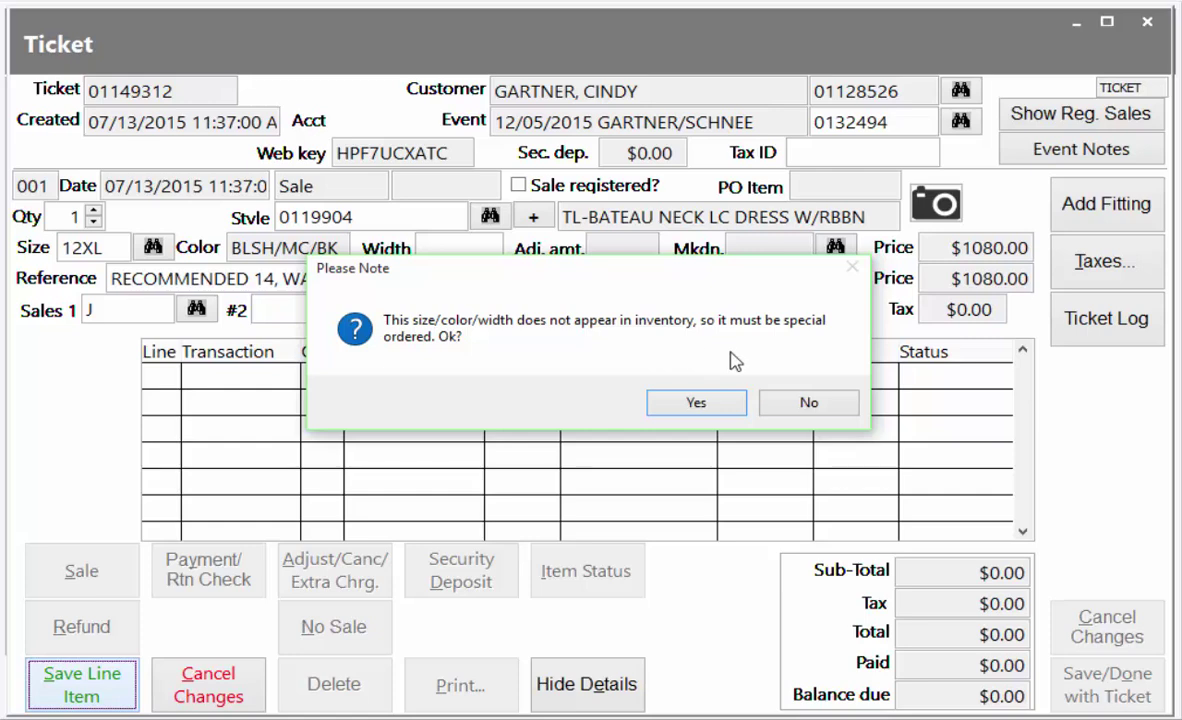
left_click(699, 403)
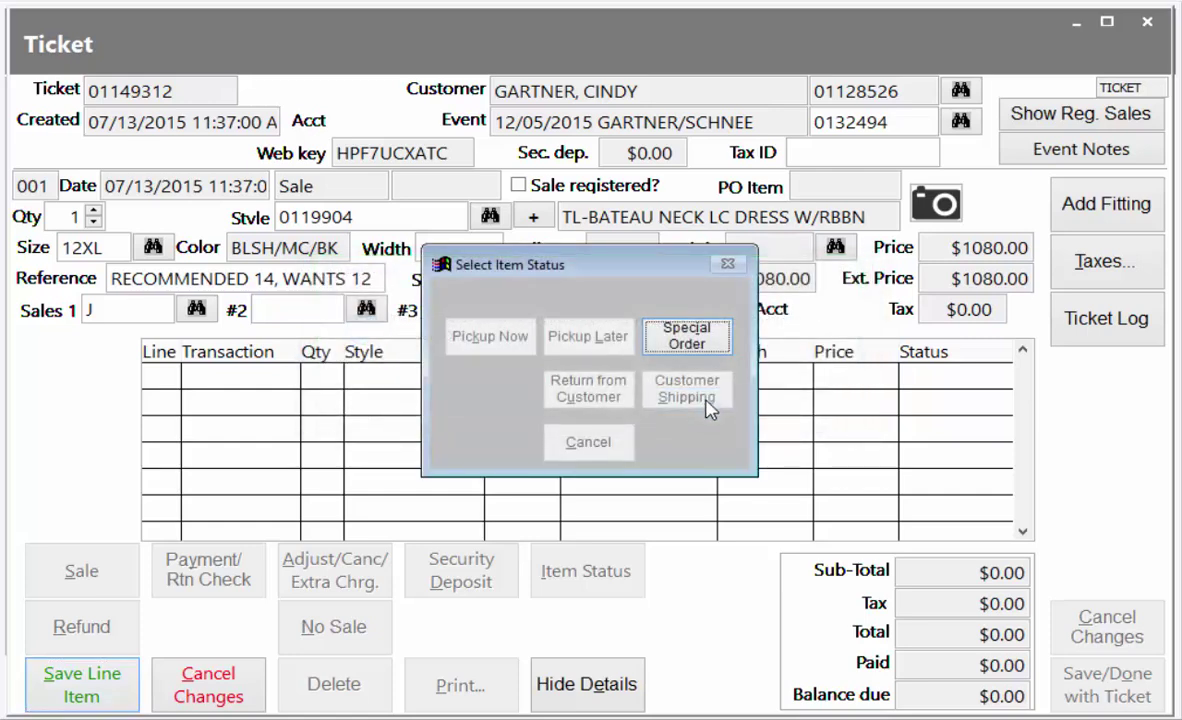
left_click(719, 341)
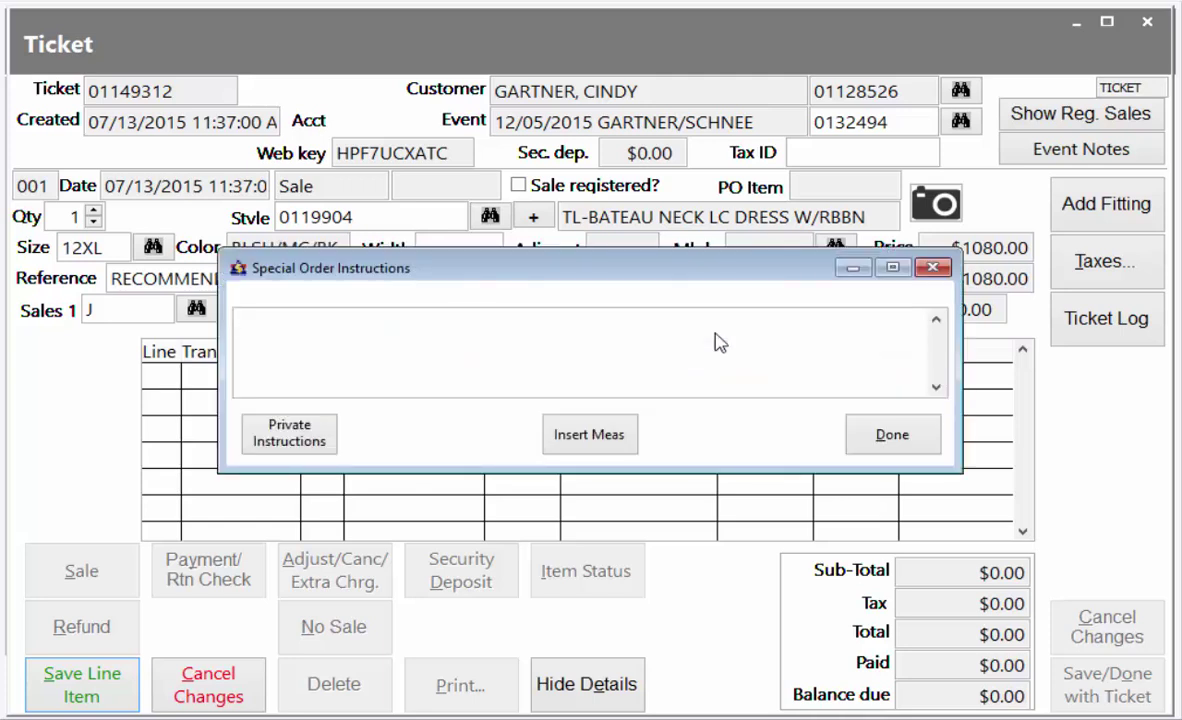
Enter the special order instruction 'REPLACE PLASTIC BUTTONS WITH SATIN' and finish
type("REPLACE E")
type("LASTI")
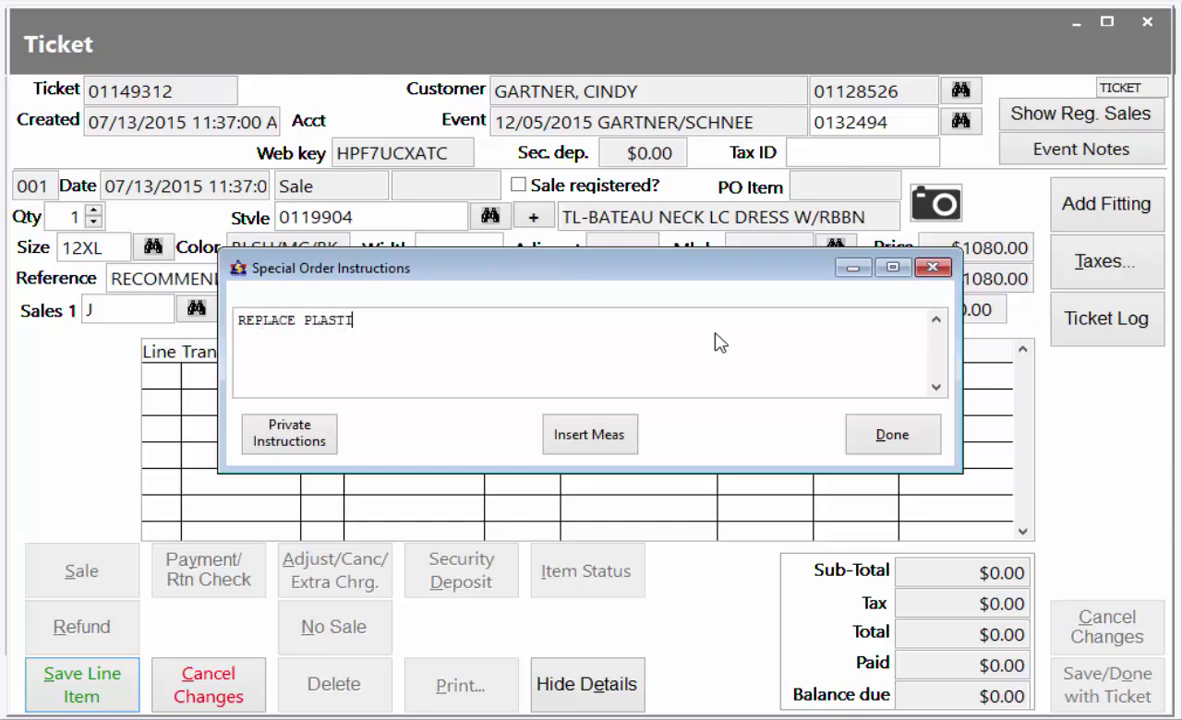
type("C BUTTONS WITH SATIN")
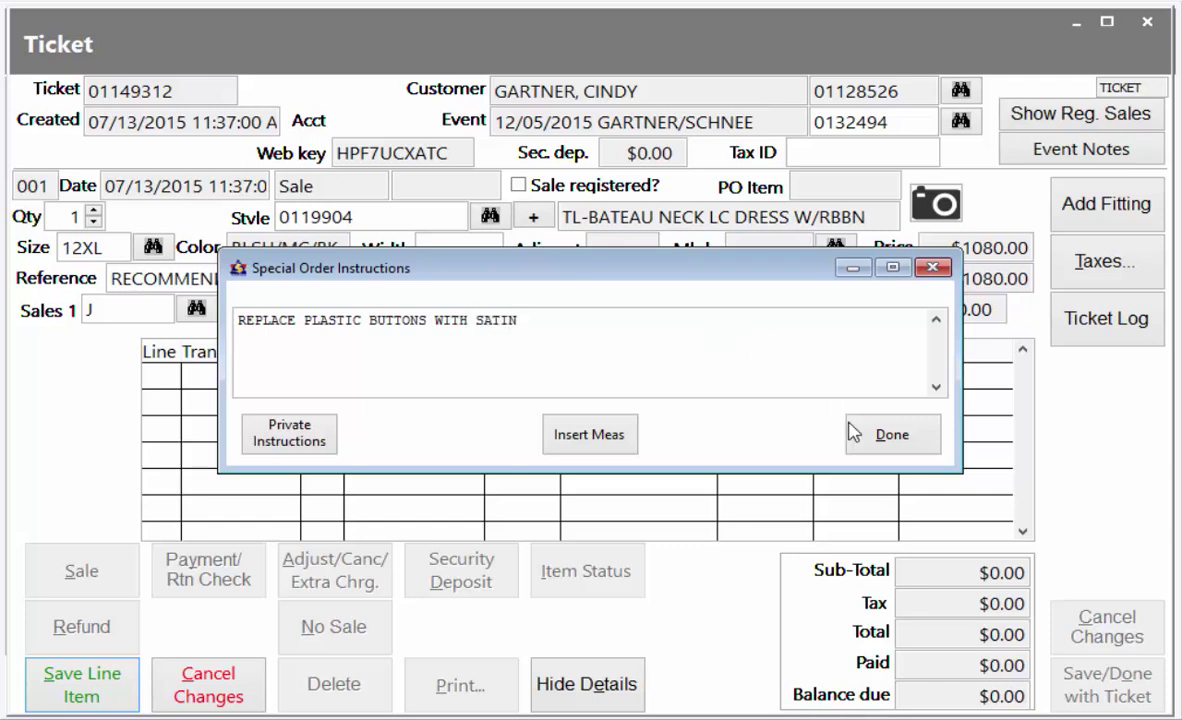
left_click(877, 442)
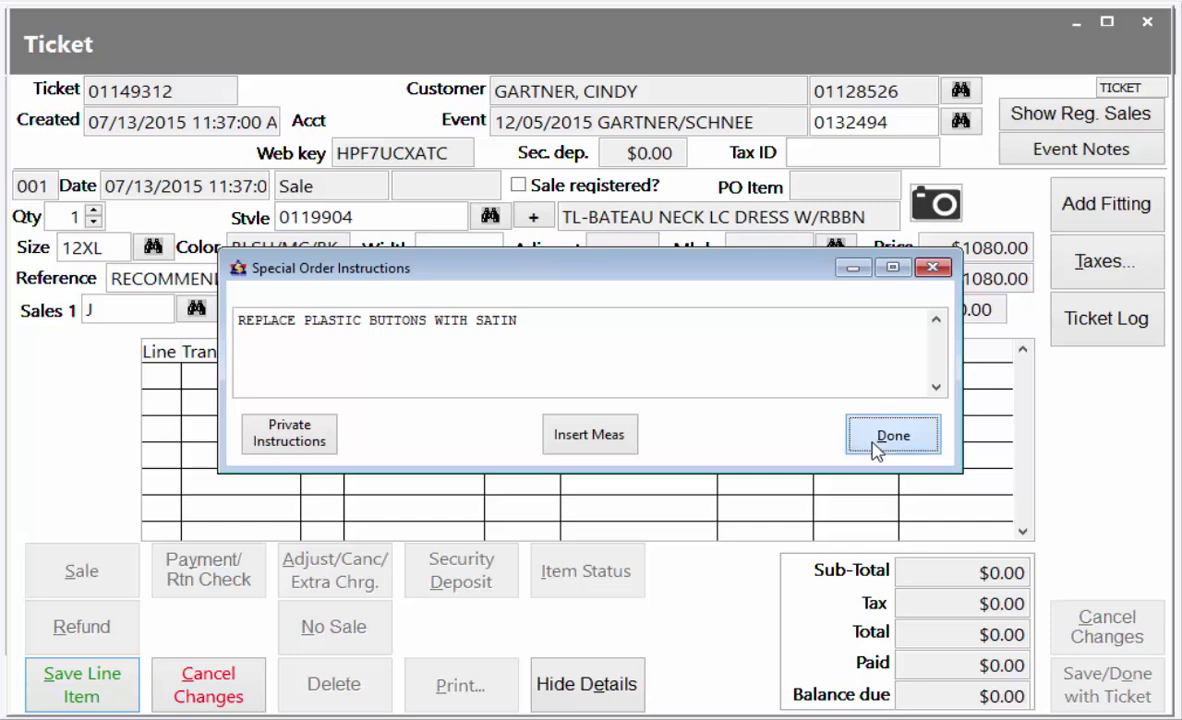
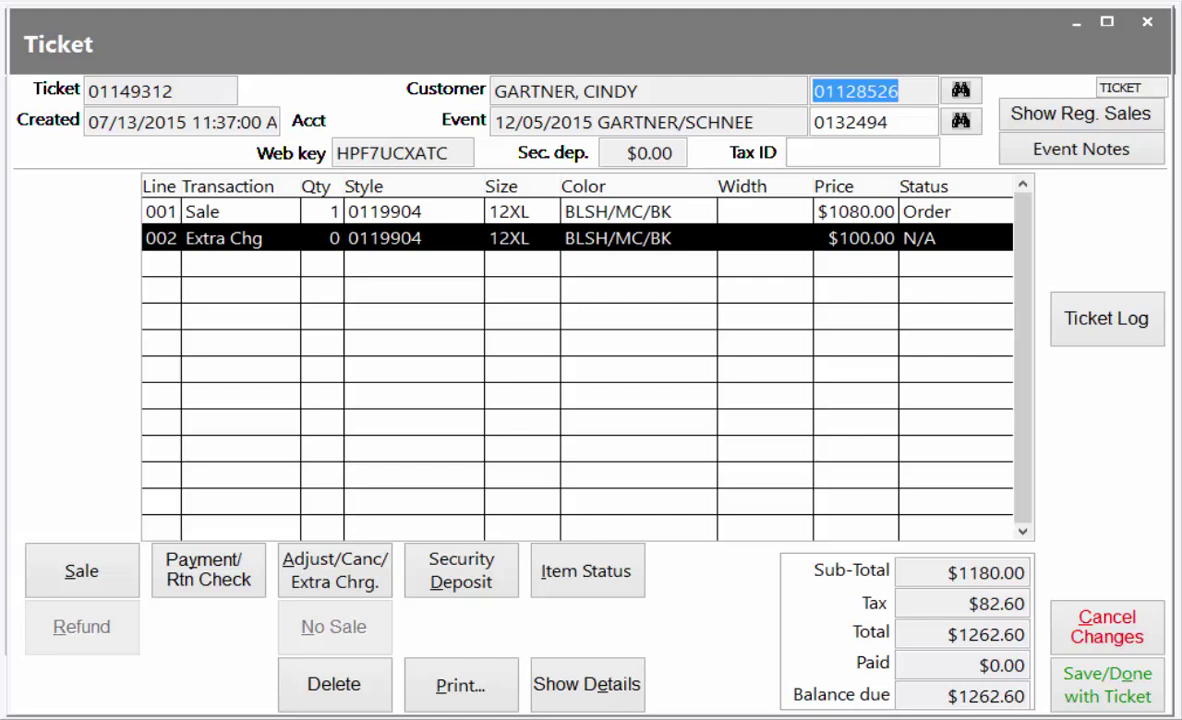
Select the $1080.00 dress sale for style 0119904 on line 001
left_click(265, 211)
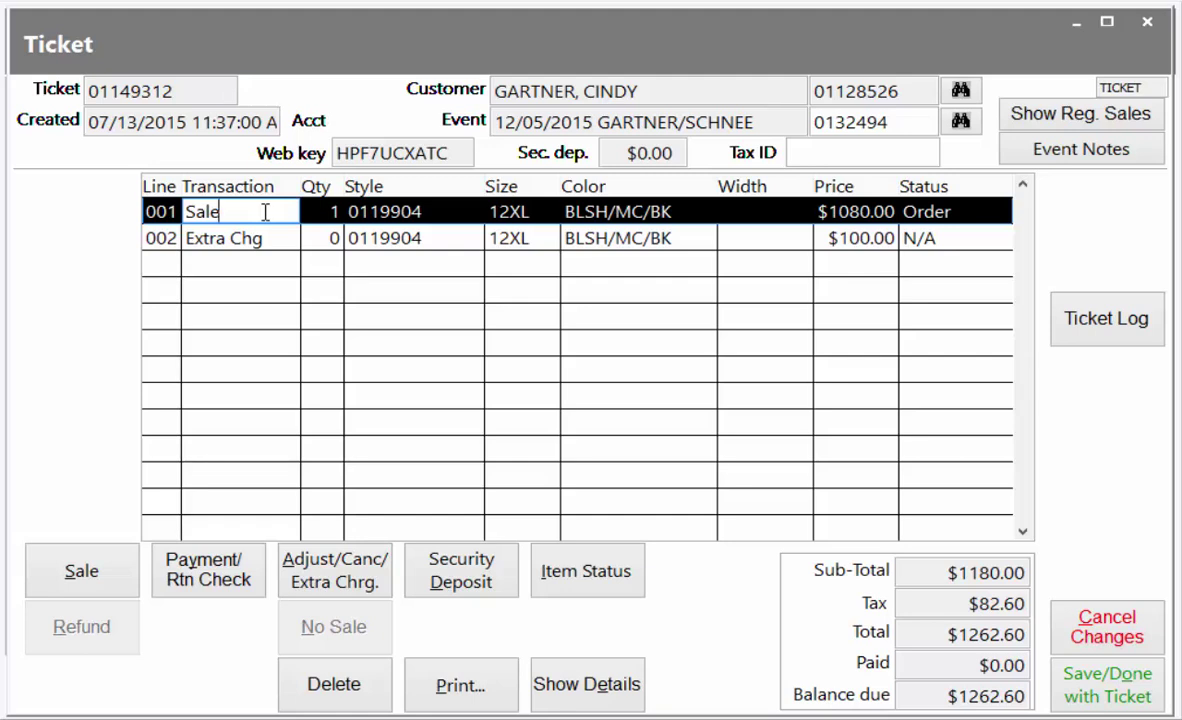
Draft a quick STRAPLESS CONVERSION charge for line 001: $50.00, cost $25.00, strap-removal instructions
left_click(352, 573)
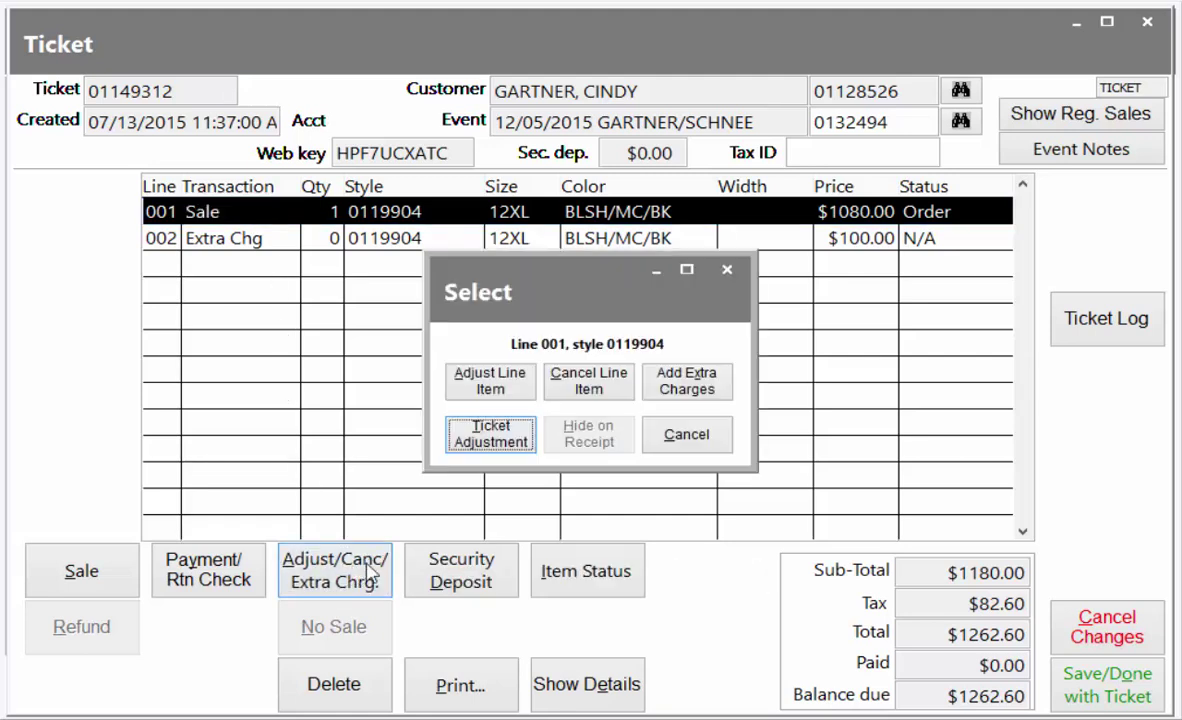
left_click(725, 390)
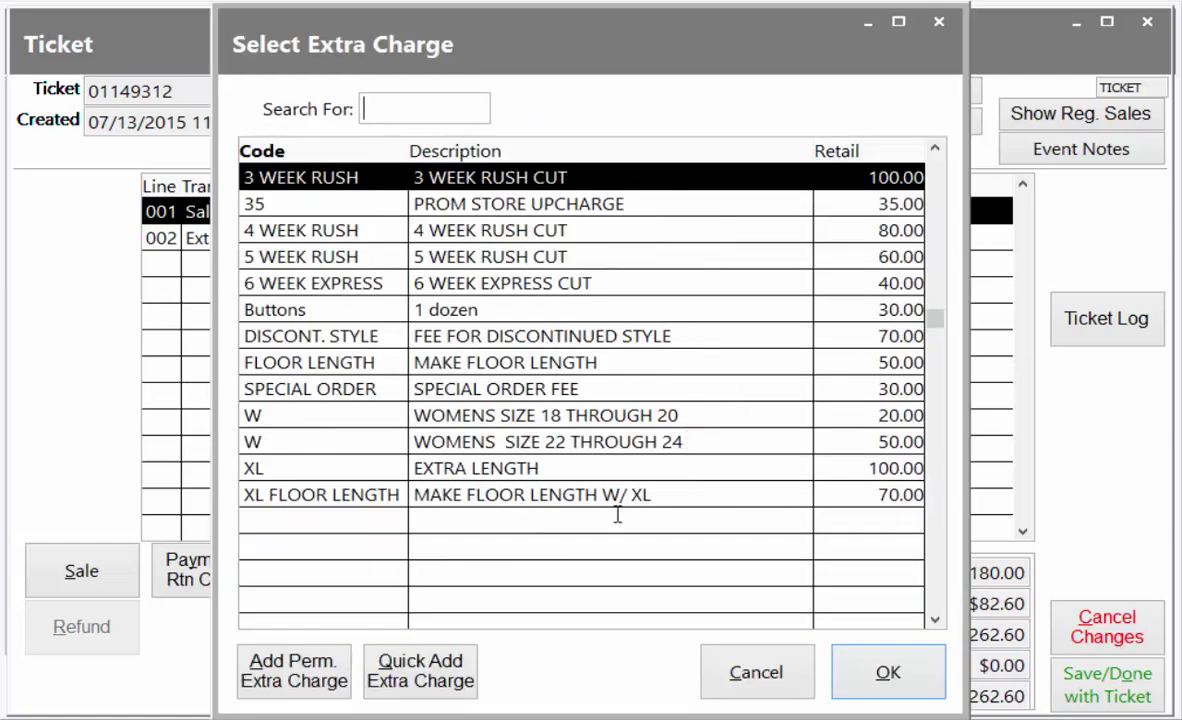
left_click(441, 688)
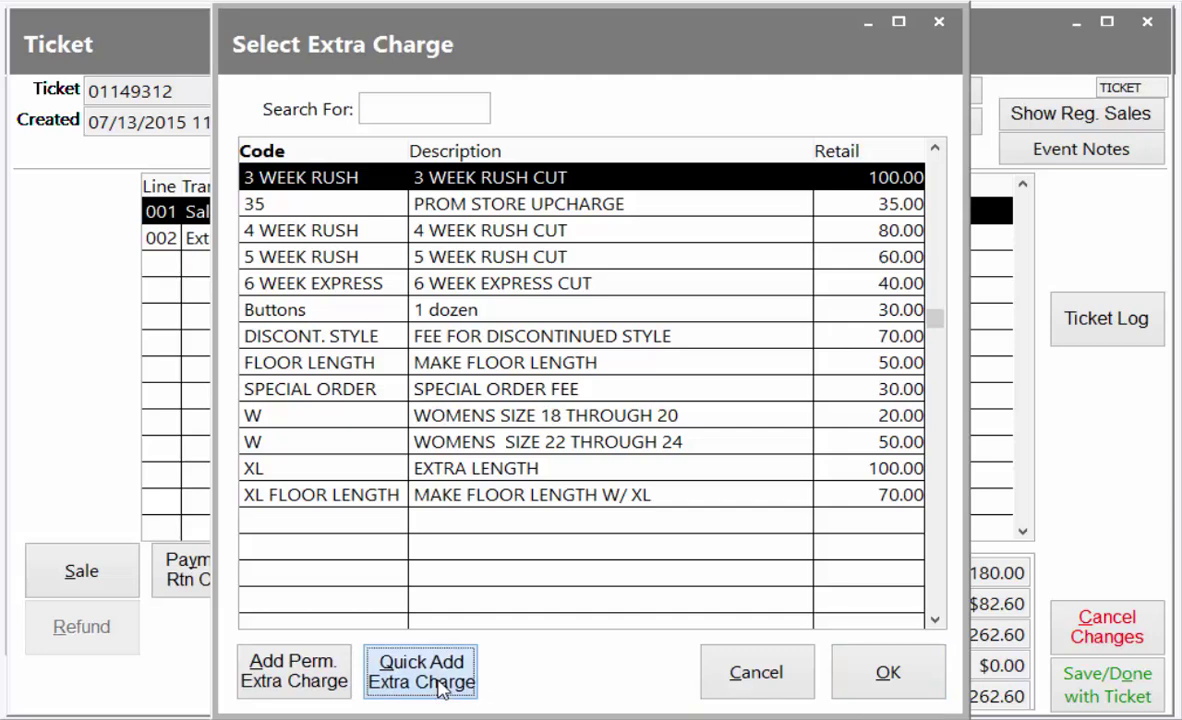
type("STRAPLESS")
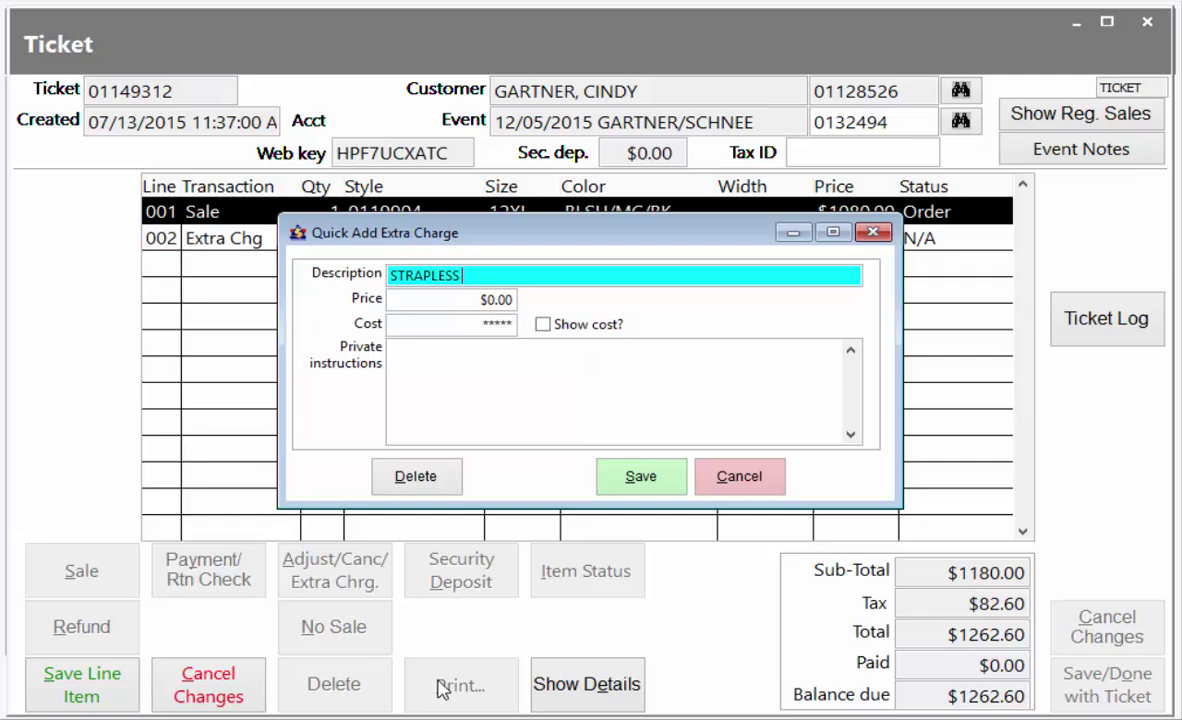
type(" CONVERSION")
left_click(464, 304)
type("50.00")
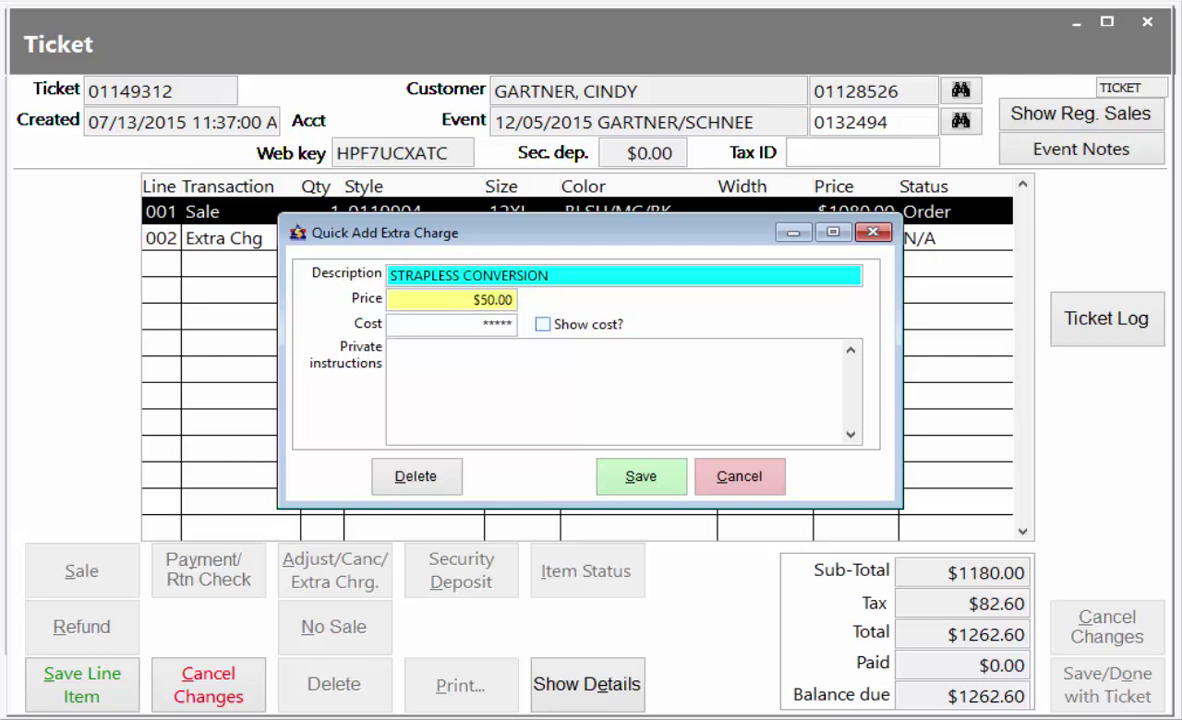
left_click(464, 324)
key("Tab")
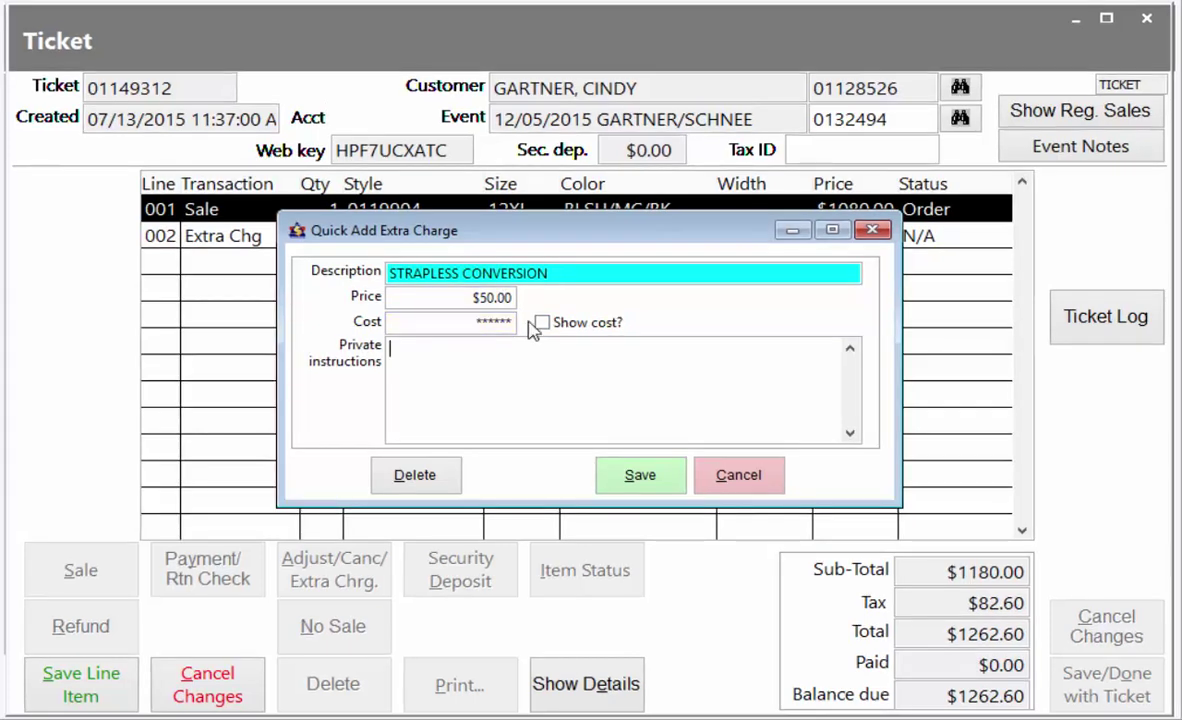
left_click(541, 323)
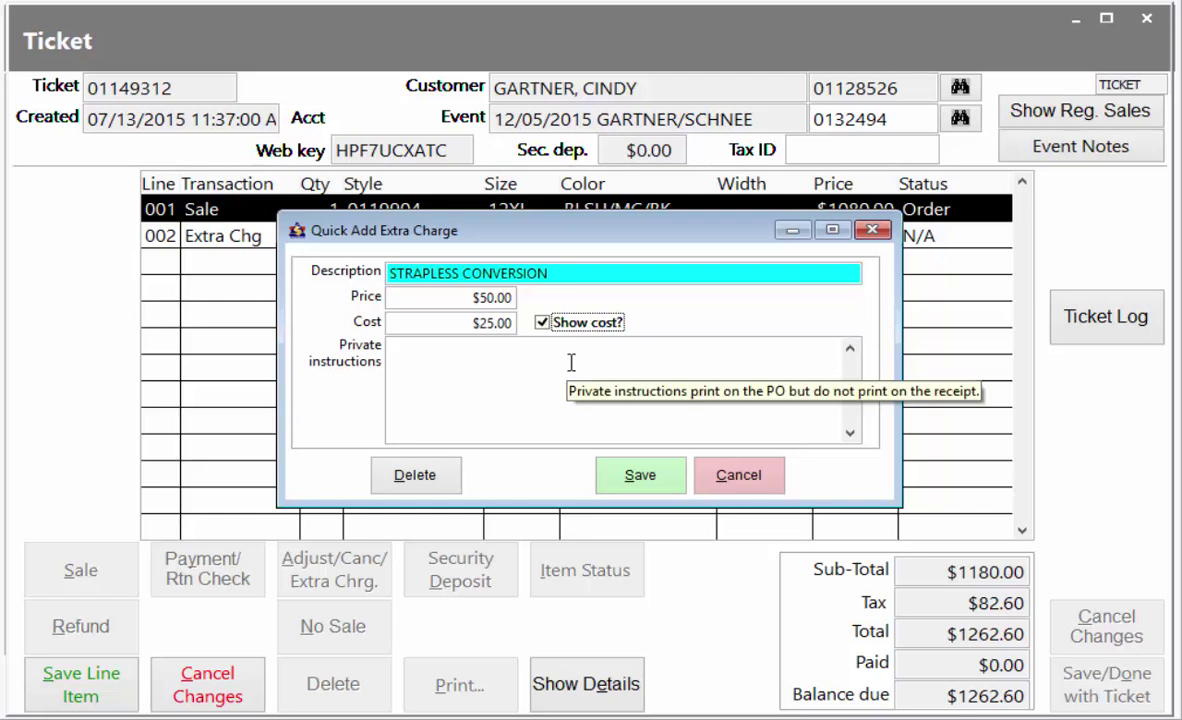
left_click(714, 396)
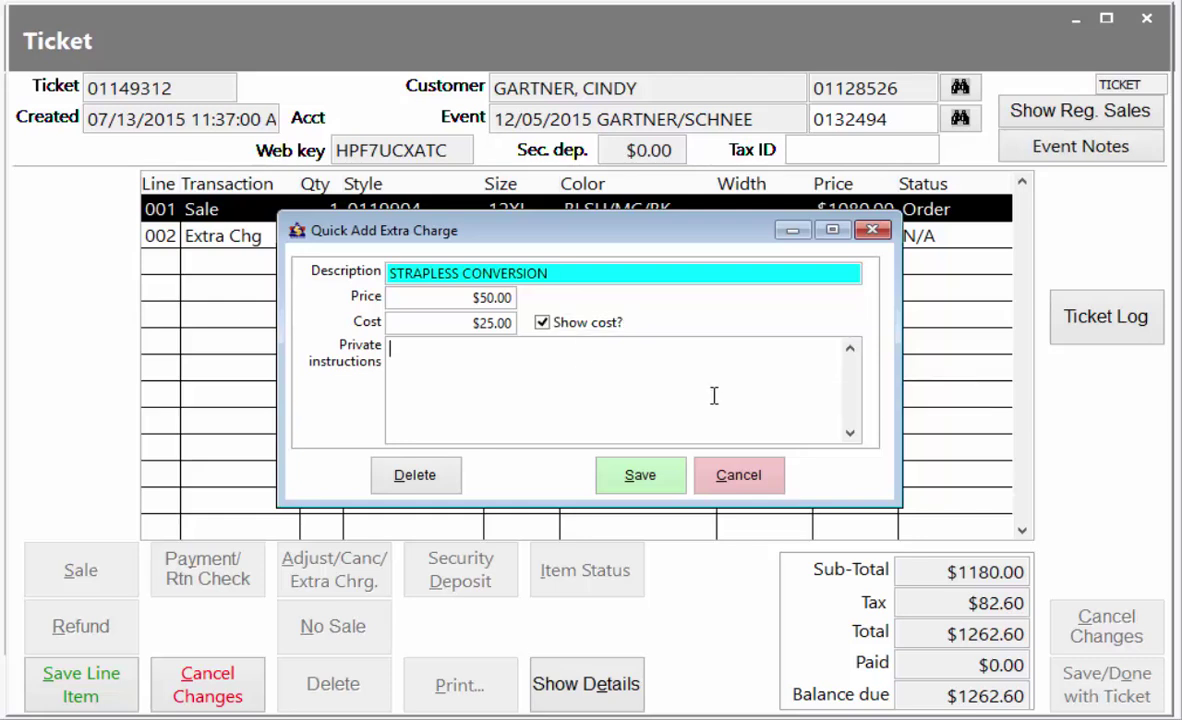
type("REMOVE STRAPS, CONVERT TO STRAPLESS")
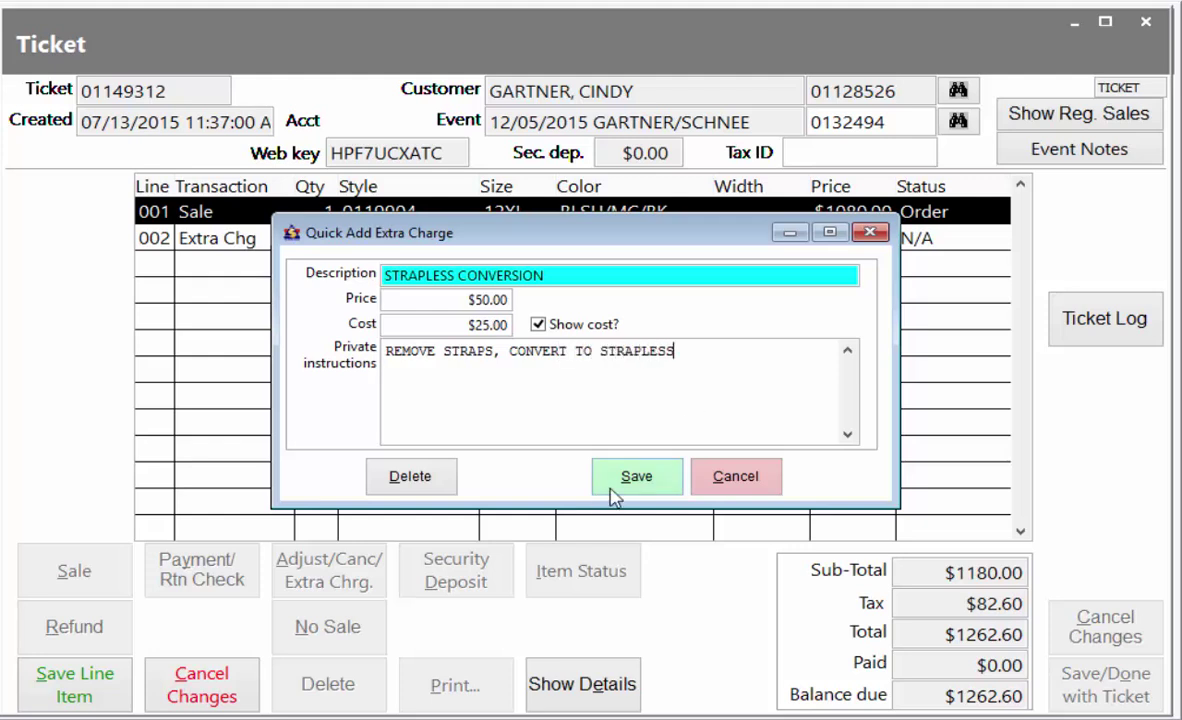
left_click(636, 477)
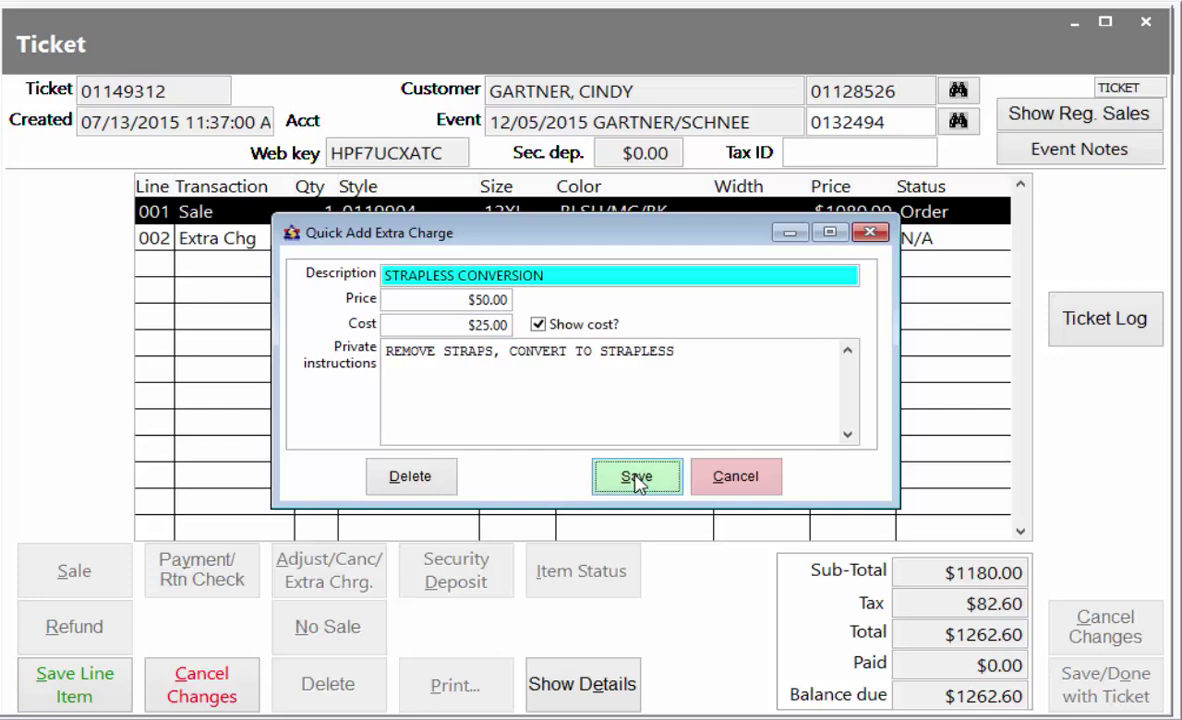
Save the $50.00 strapless conversion charge as ticket line 003
left_click(100, 686)
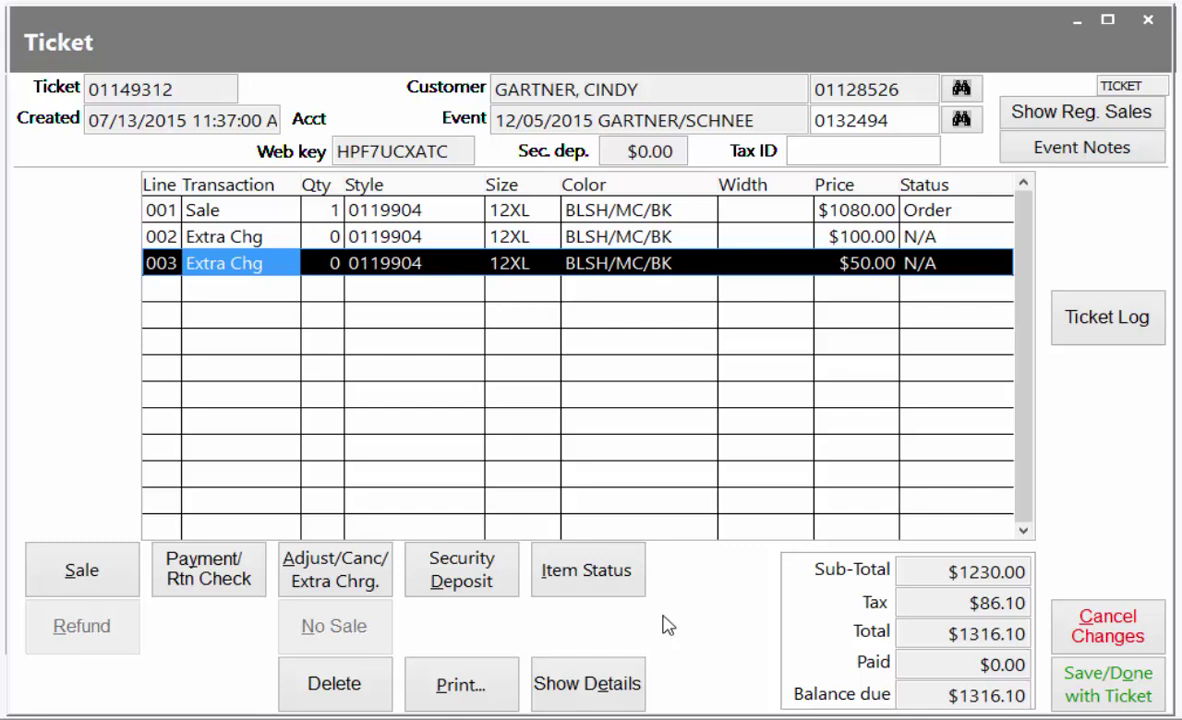
Take an $800.00 Visa payment, entering the card number and expiry
left_click(225, 570)
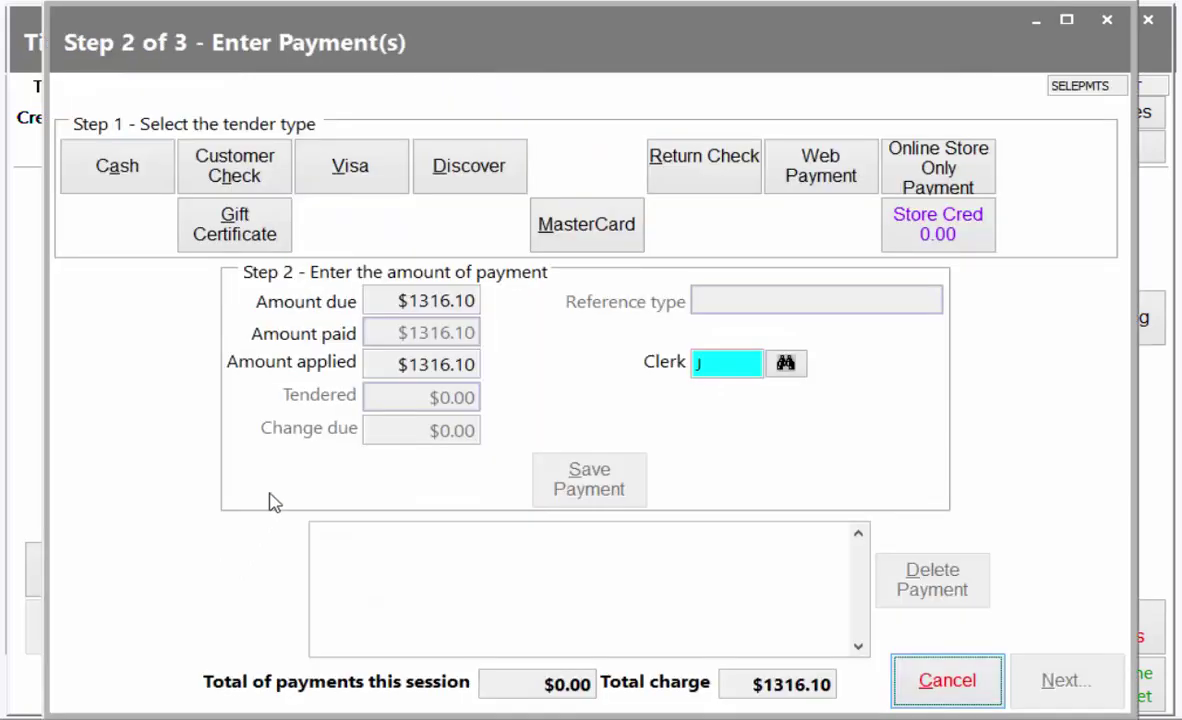
left_click(383, 176)
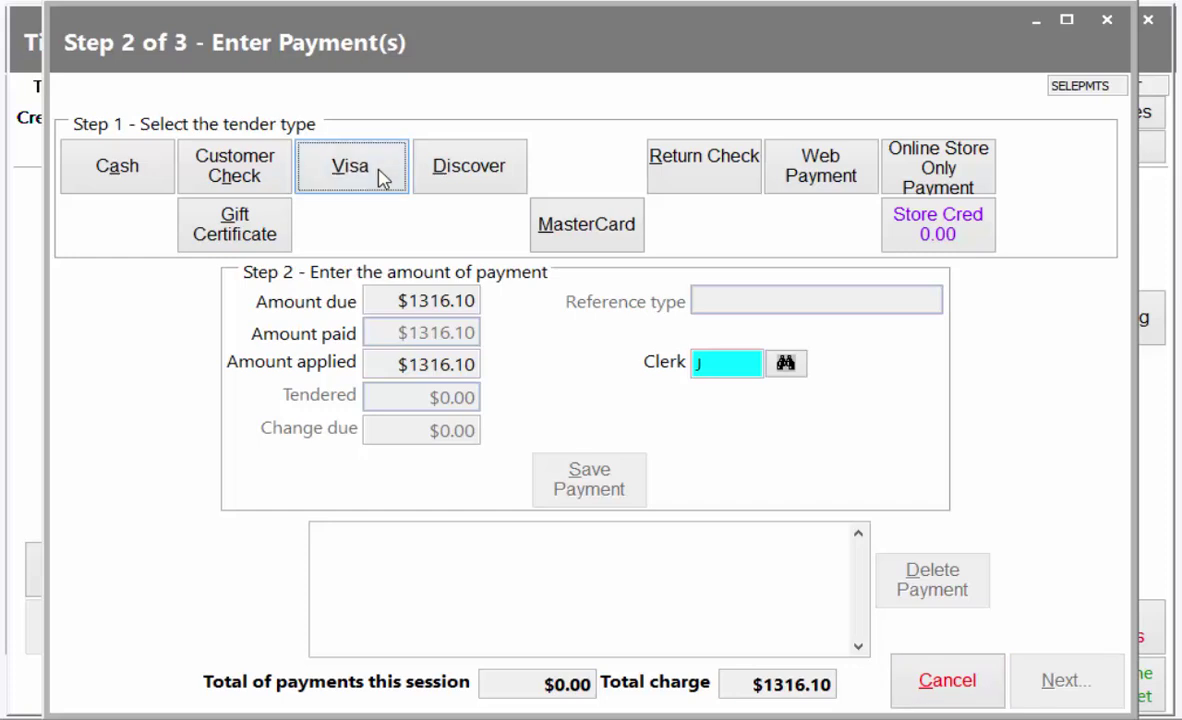
left_click_drag(410, 331, 510, 331)
type("800.00")
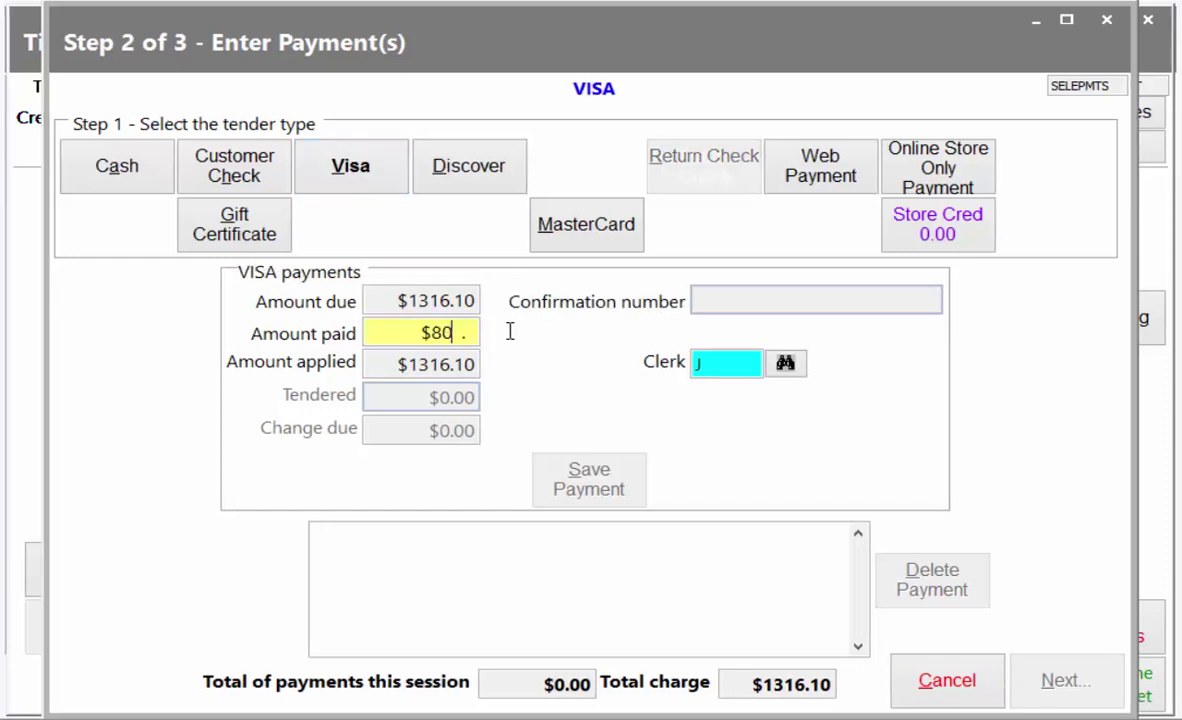
key("Tab")
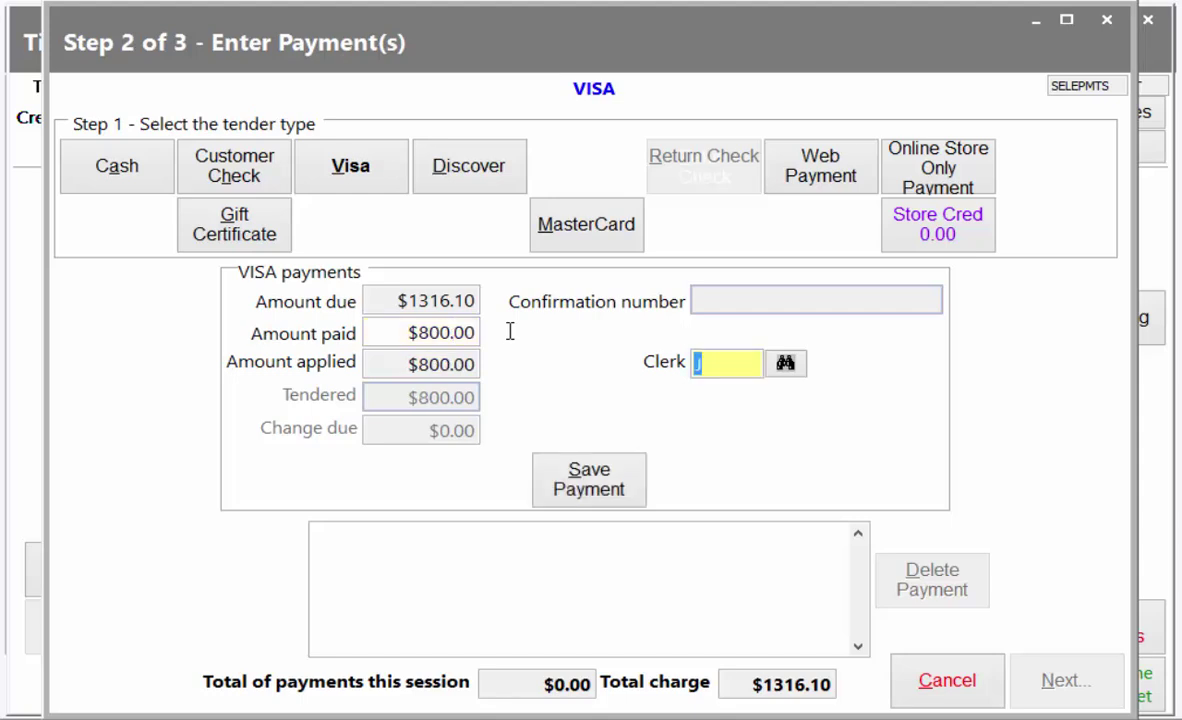
left_click(612, 498)
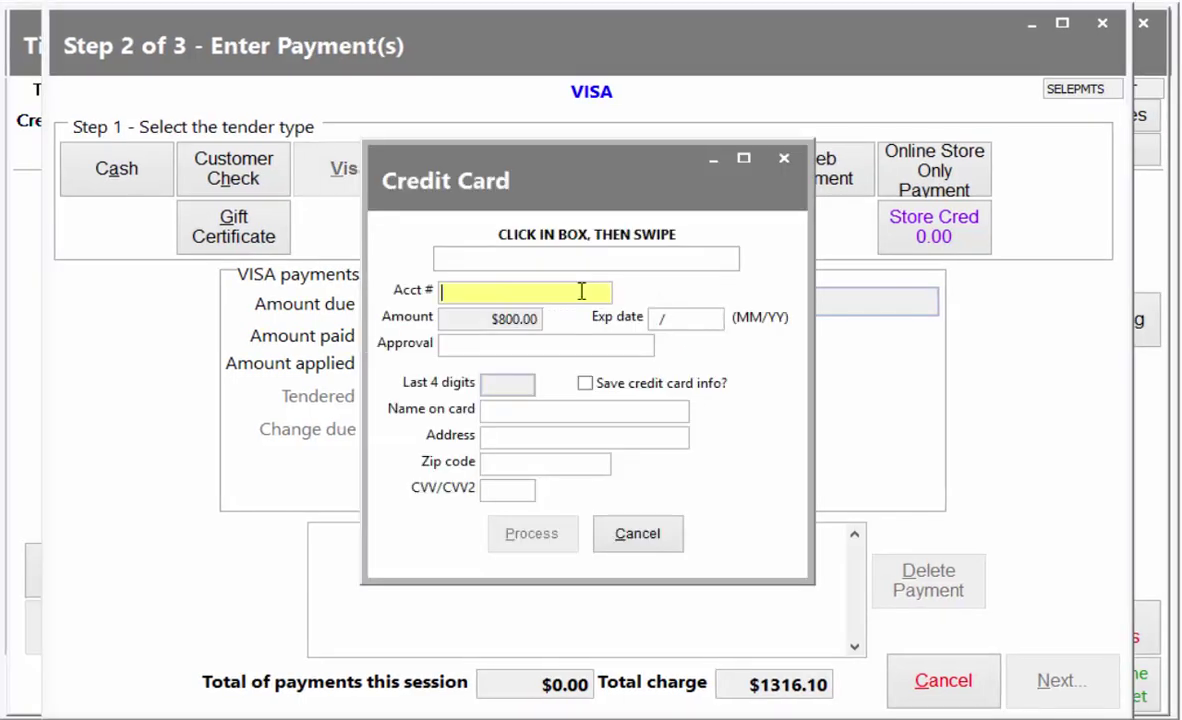
type("41111111111111")
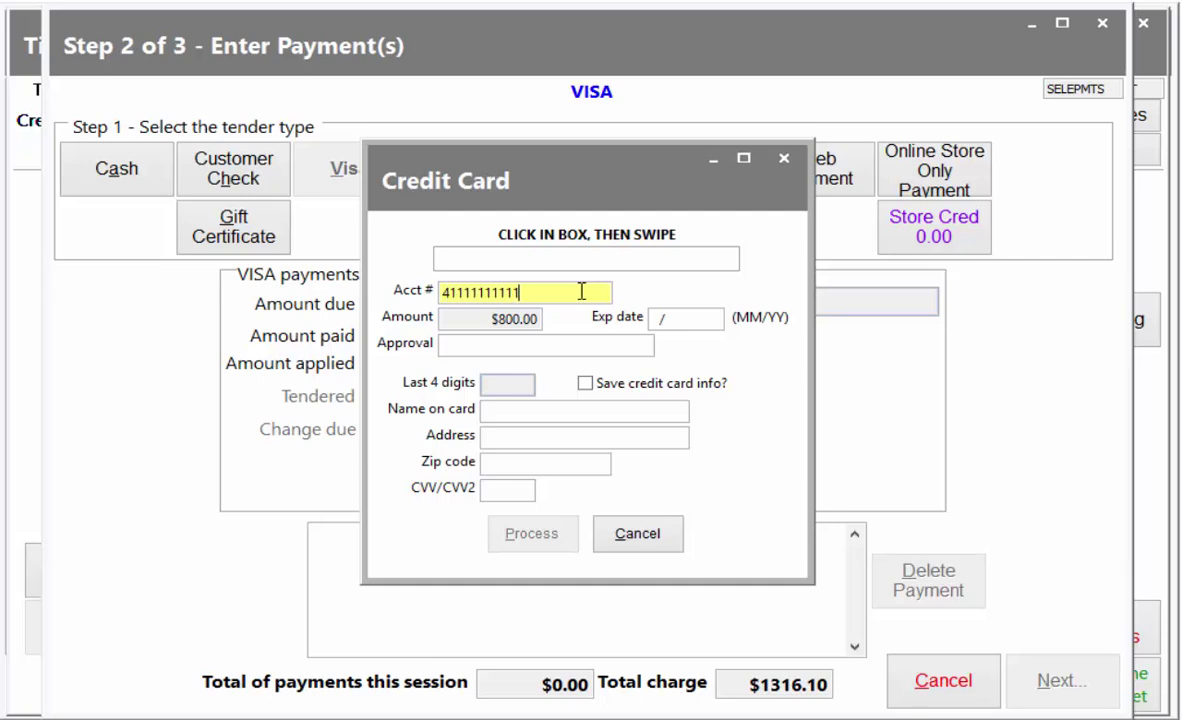
type("11")
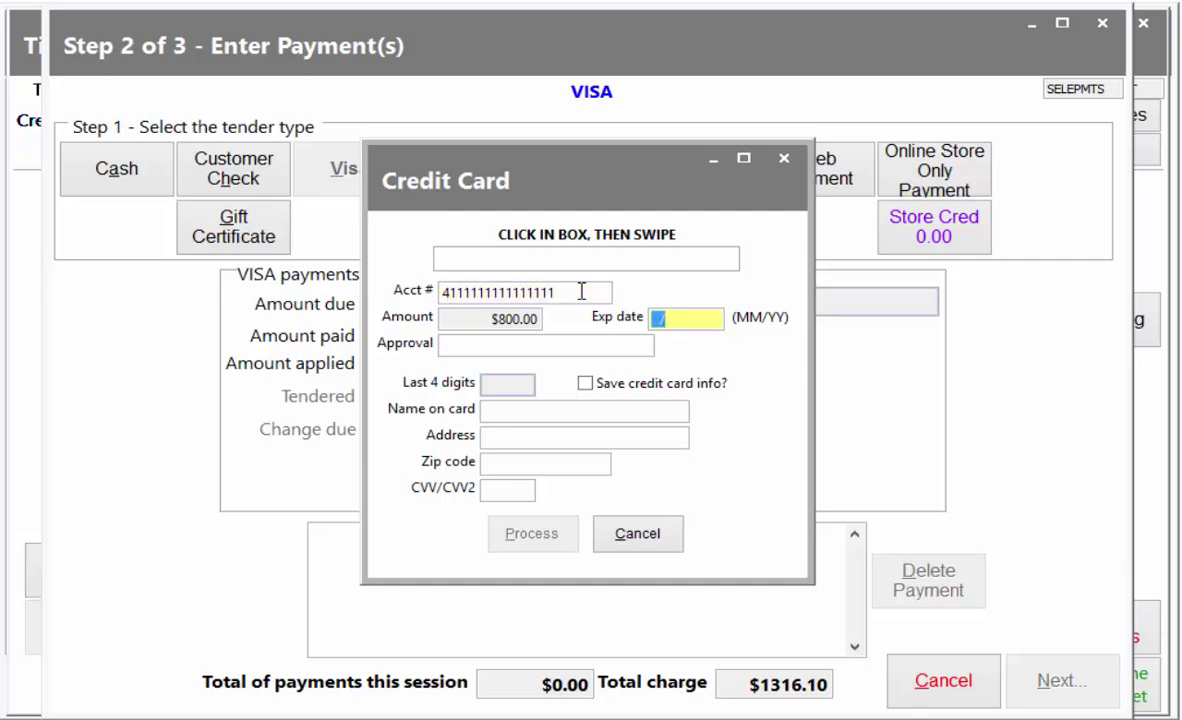
type("1216")
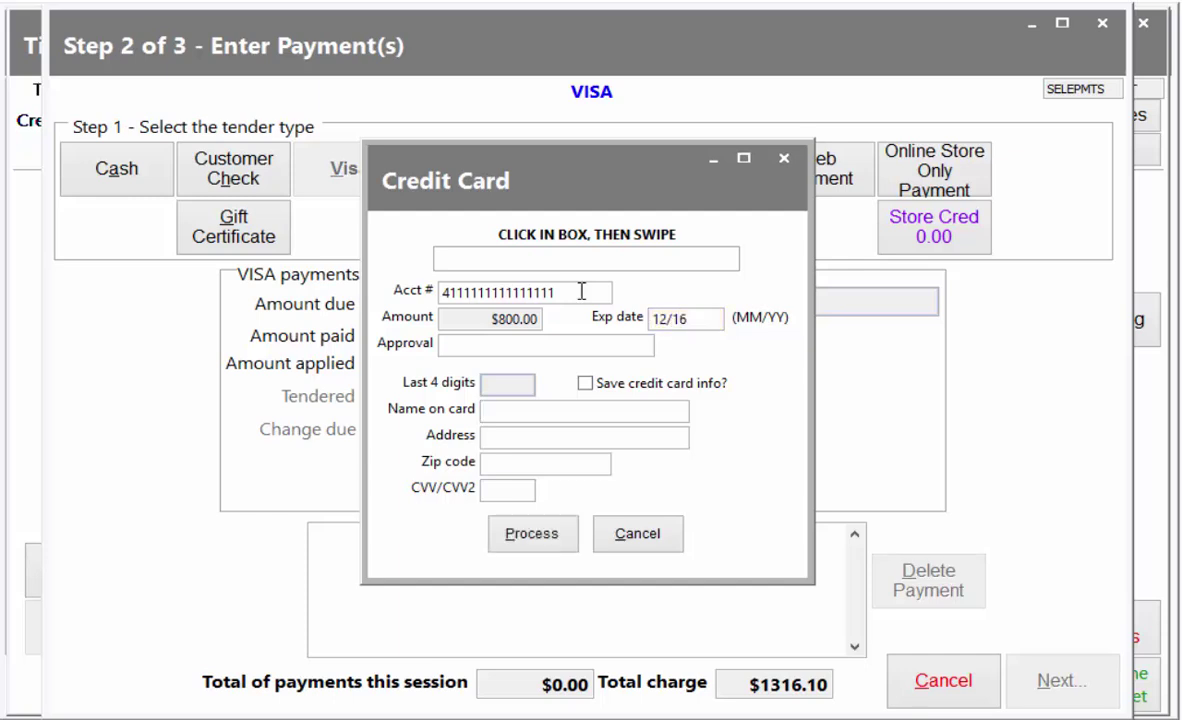
key("Escape")
key("Escape")
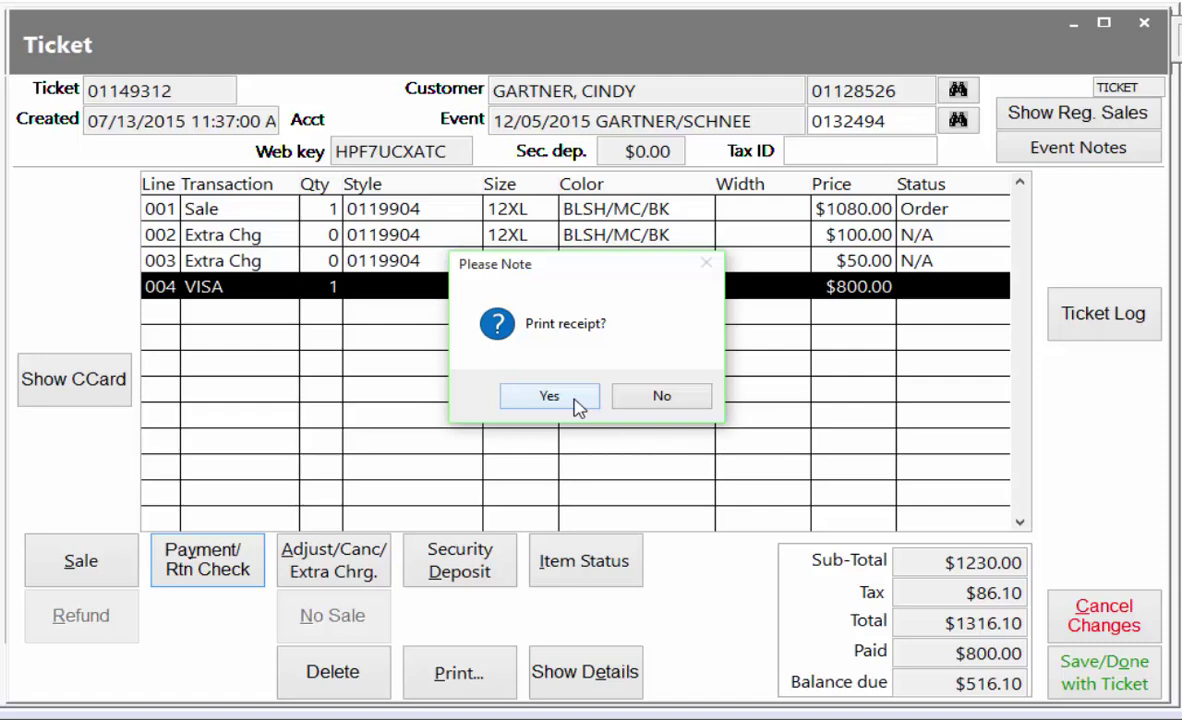
Agree to print a receipt and confirm the selected terms
left_click(578, 406)
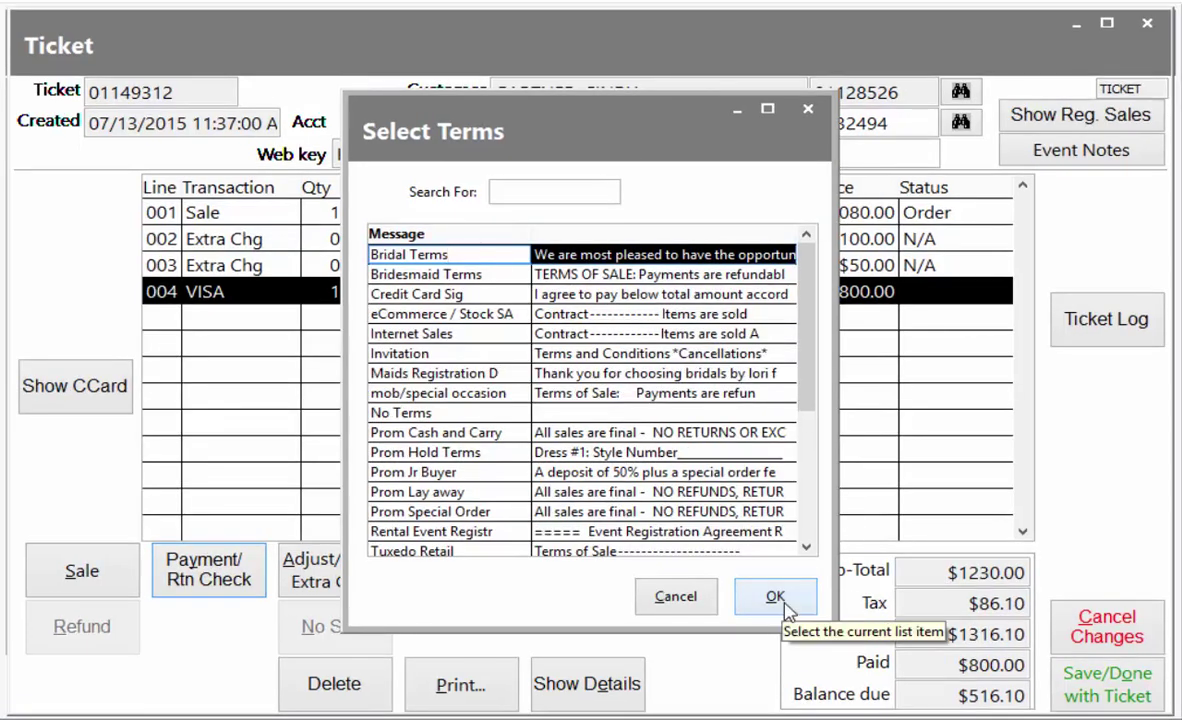
left_click(774, 597)
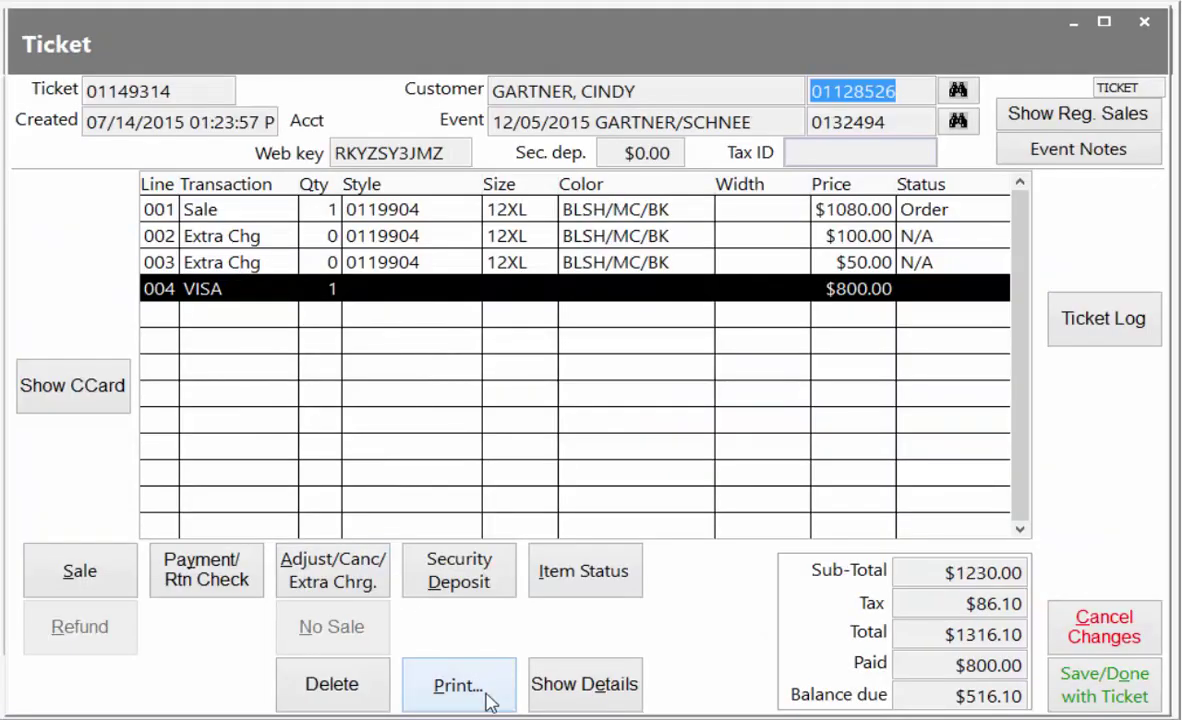
E-mail the receipt with subject 'Your receipt' using the Customer Receipt template
left_click(487, 700)
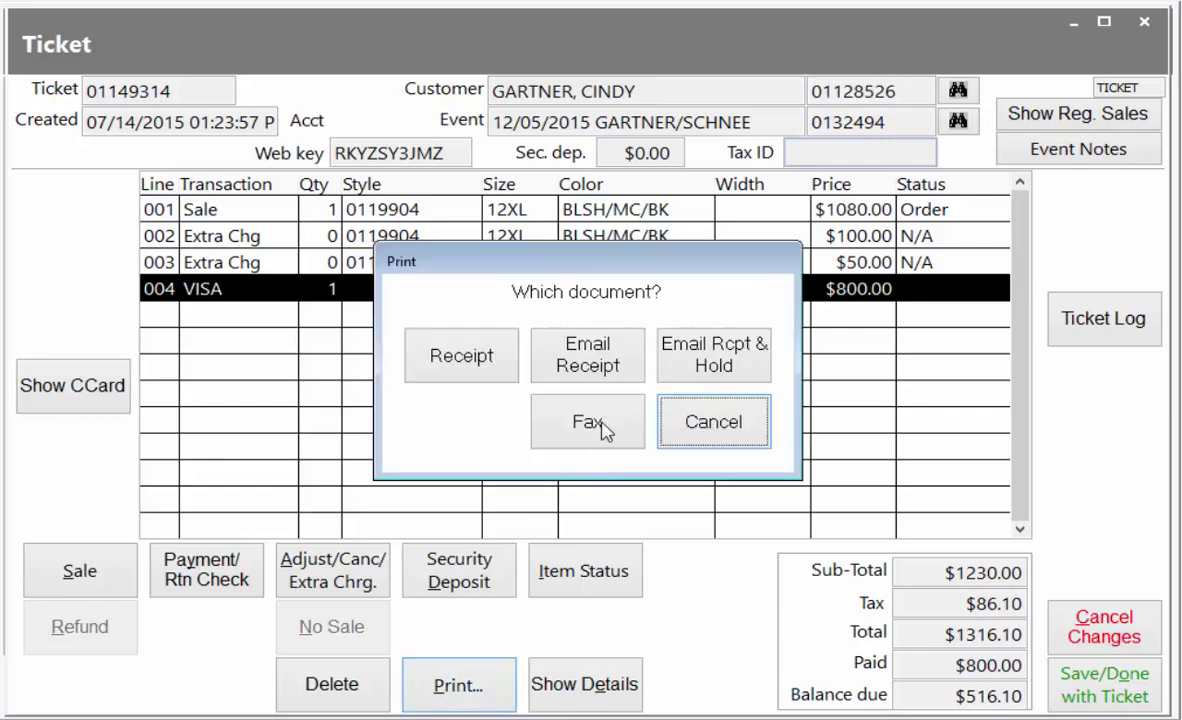
left_click(584, 338)
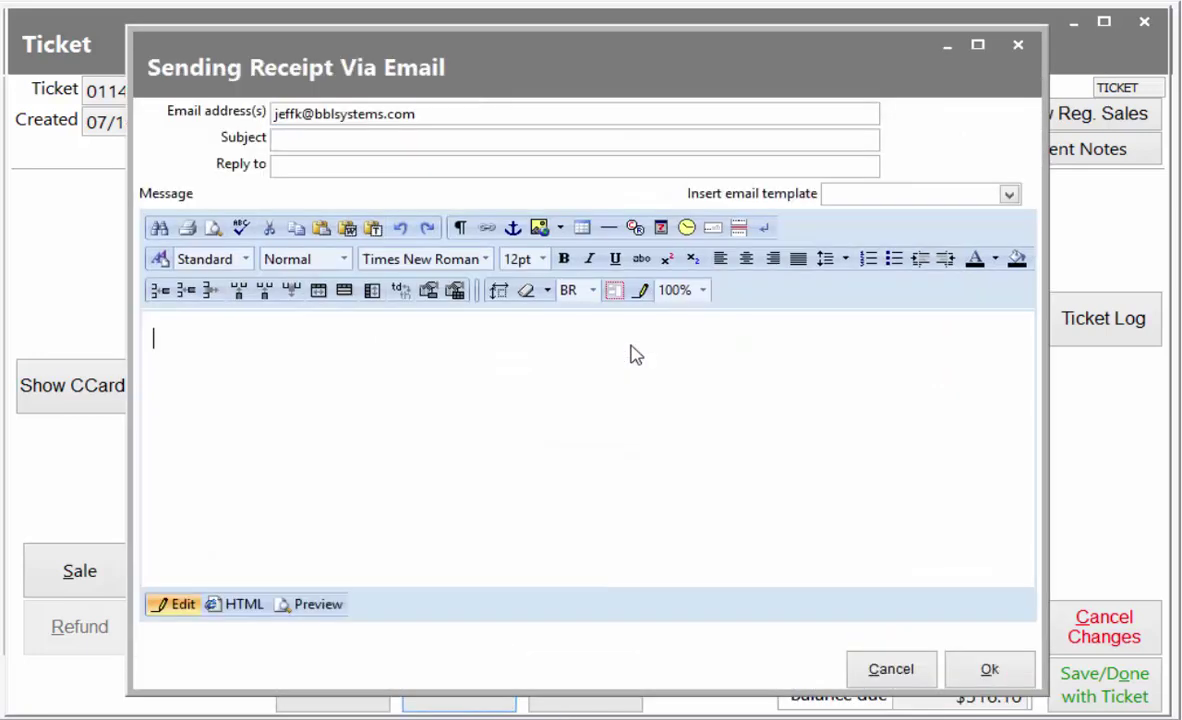
left_click(510, 141)
type("Your receipt")
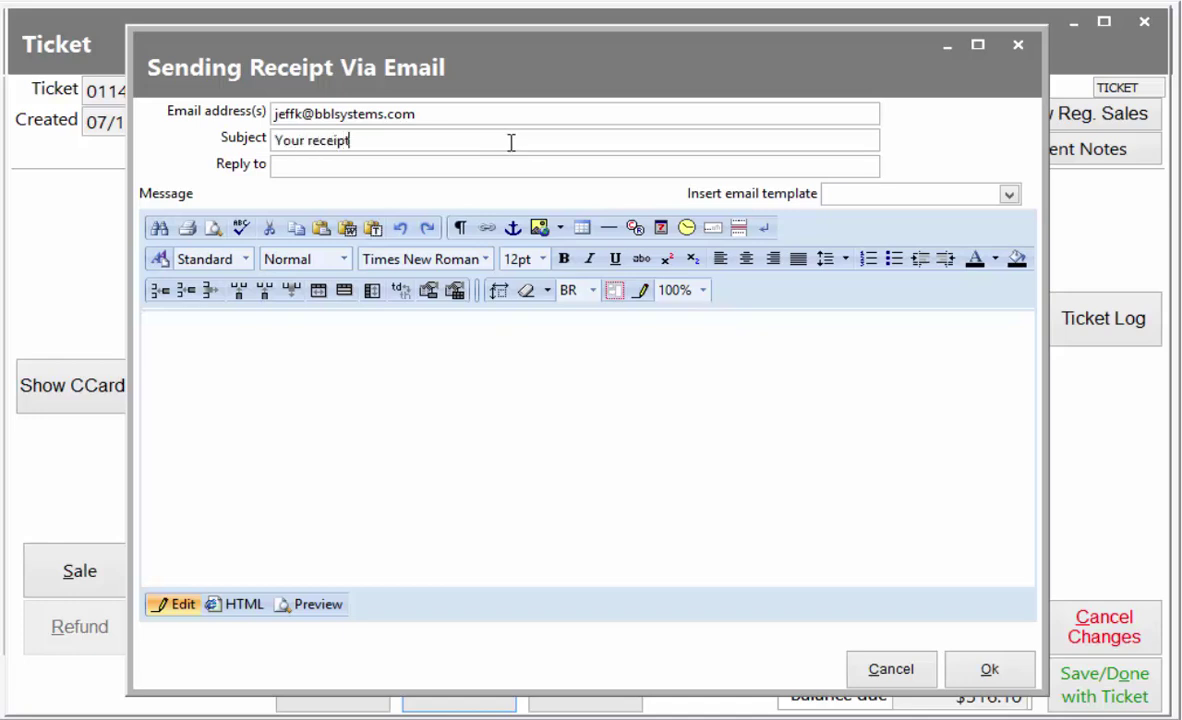
left_click(1008, 195)
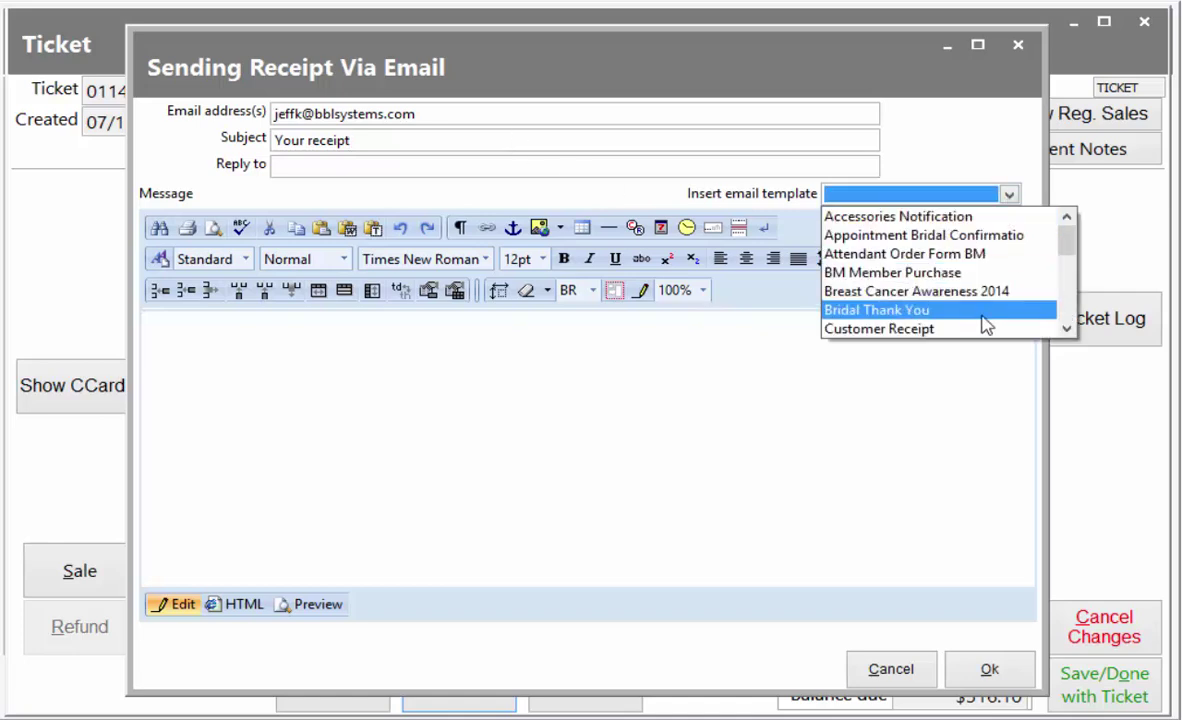
left_click(986, 330)
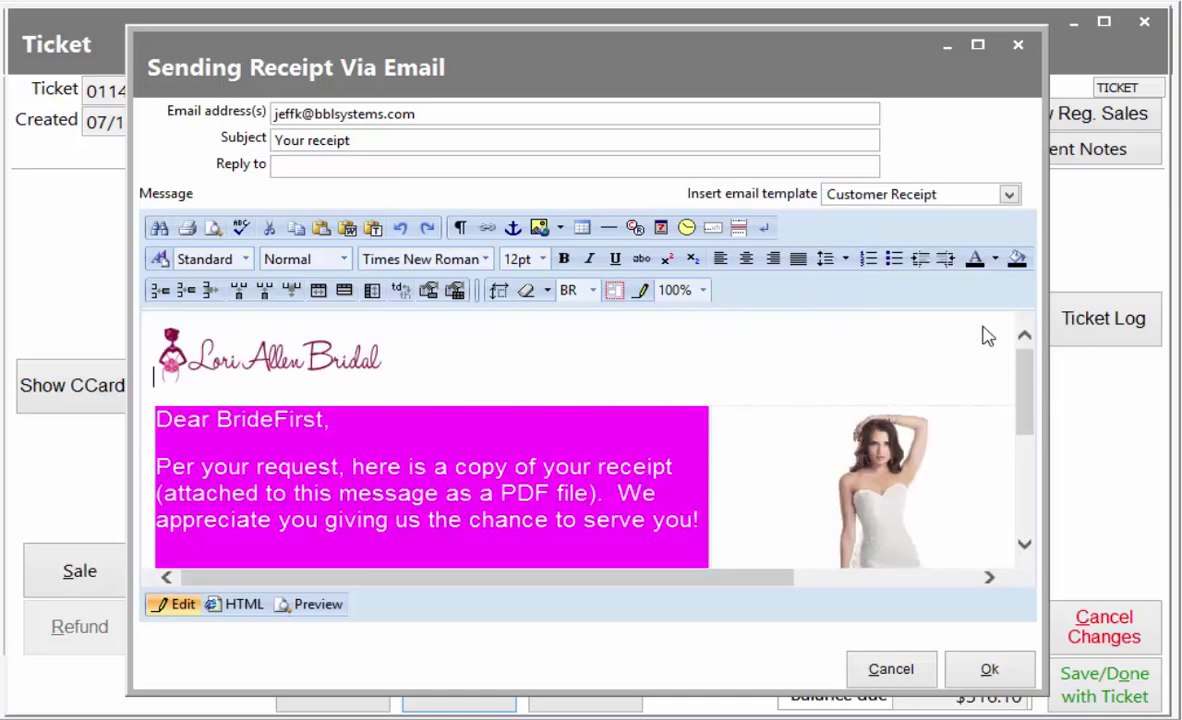
mouse_move(1026, 390)
left_mouse_down()
mouse_move(1047, 505)
mouse_move(1047, 356)
left_mouse_up()
left_click(992, 670)
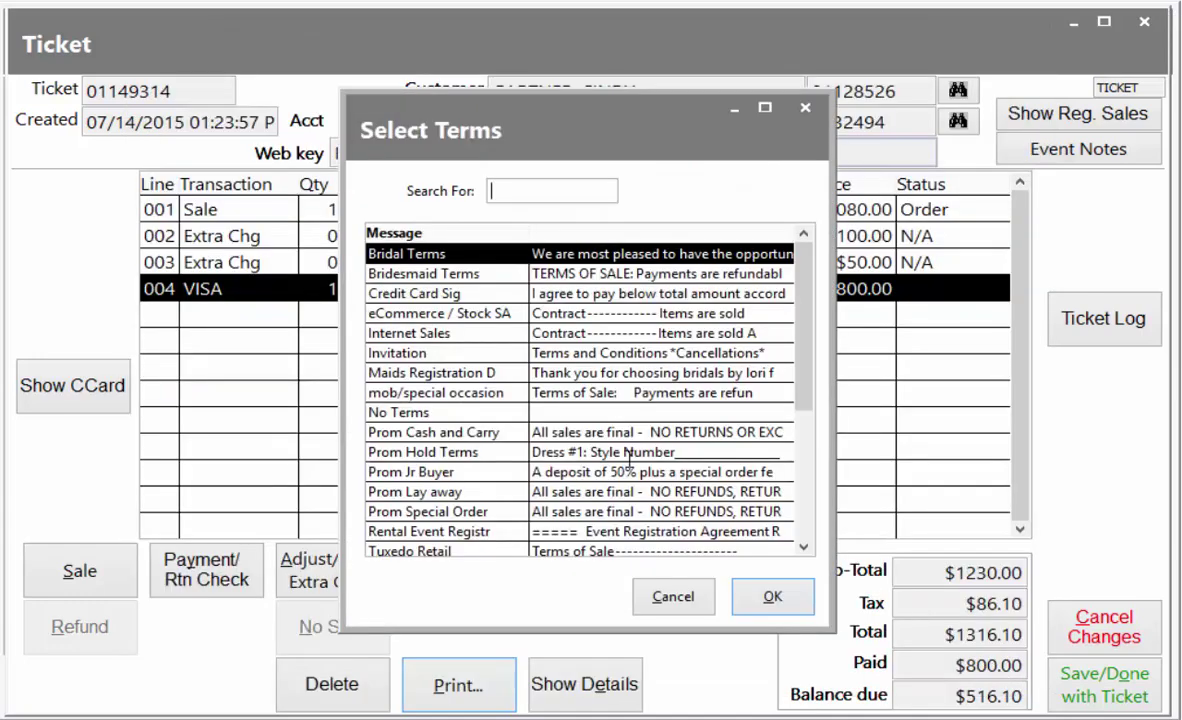
Confirm Bridal Terms for the ticket and save and close it
left_click(504, 254)
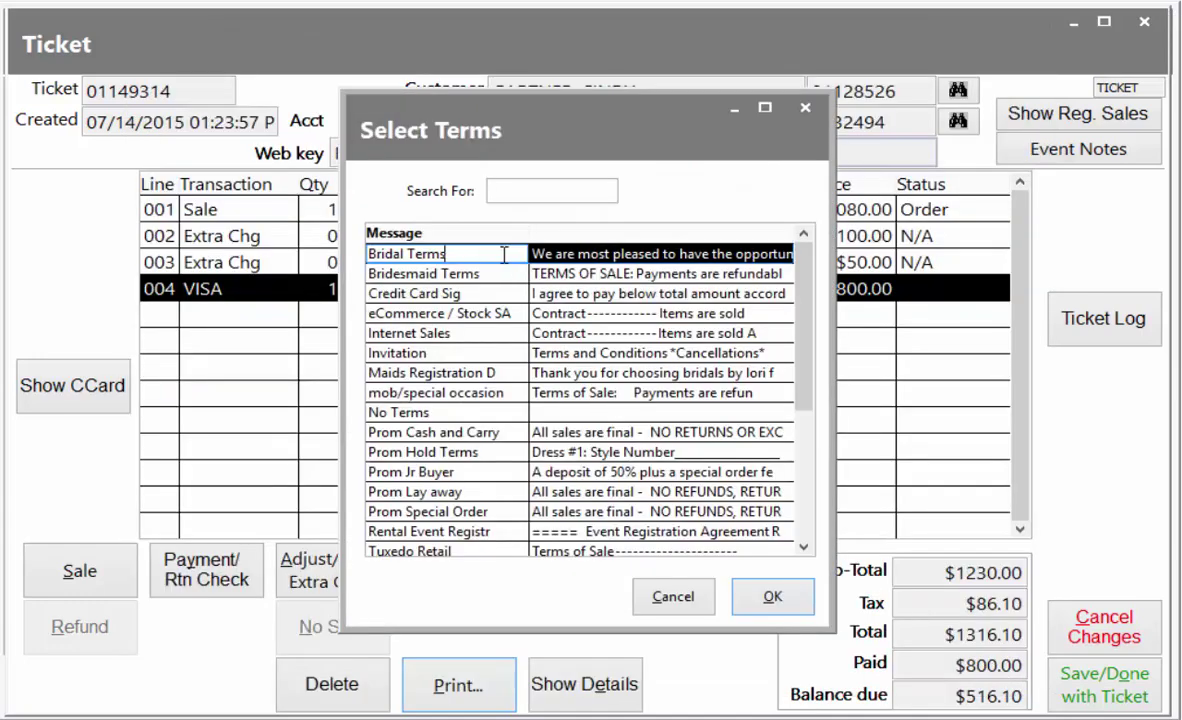
left_click(767, 598)
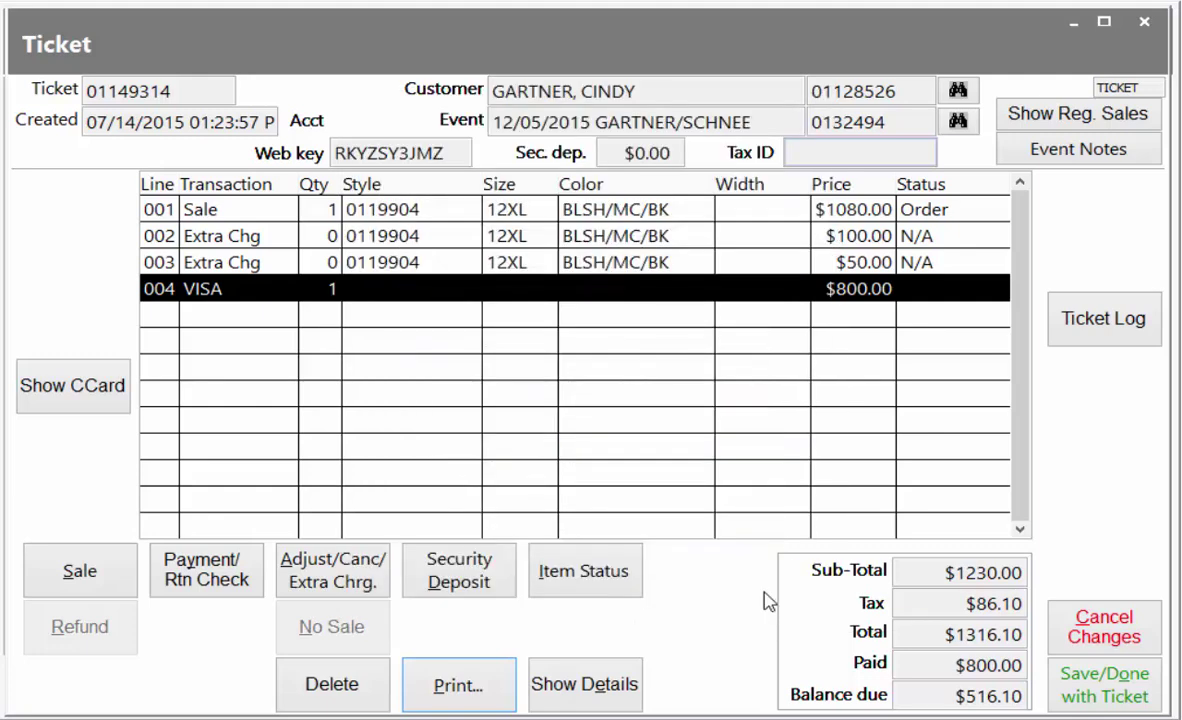
left_click(1092, 692)
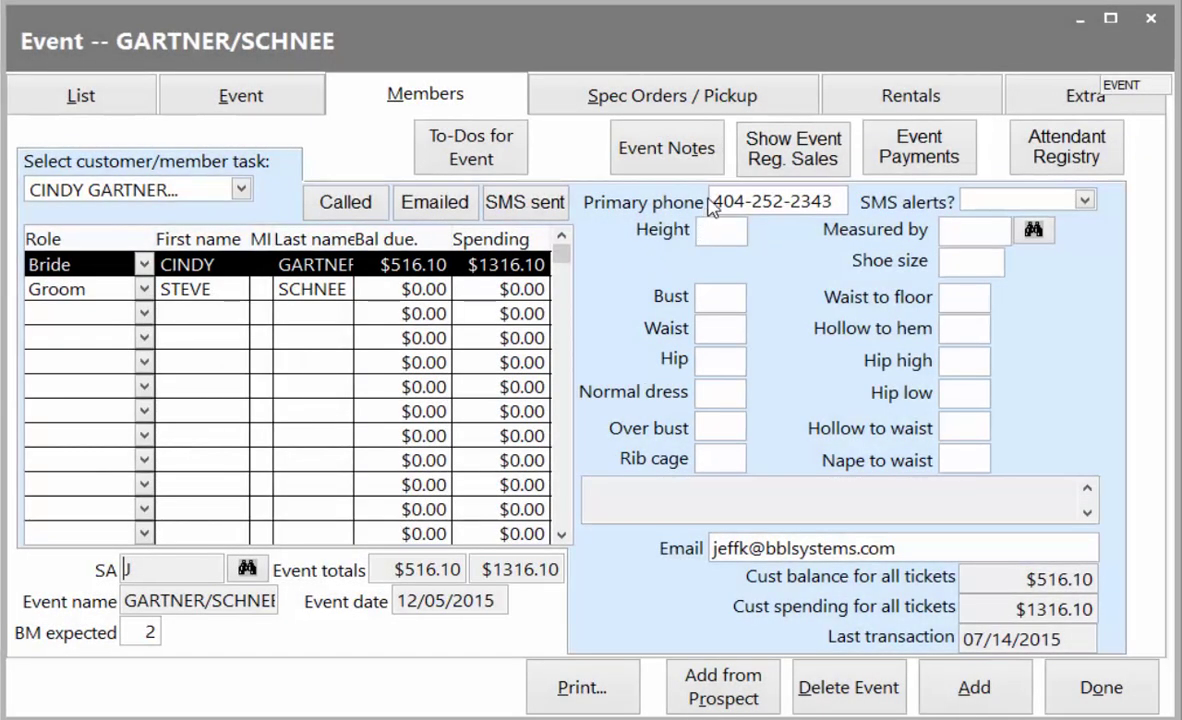
Add and save the event note 'THESE ARE THE NOTES FOR THIS WEDDING', then view Extra details
left_click(713, 152)
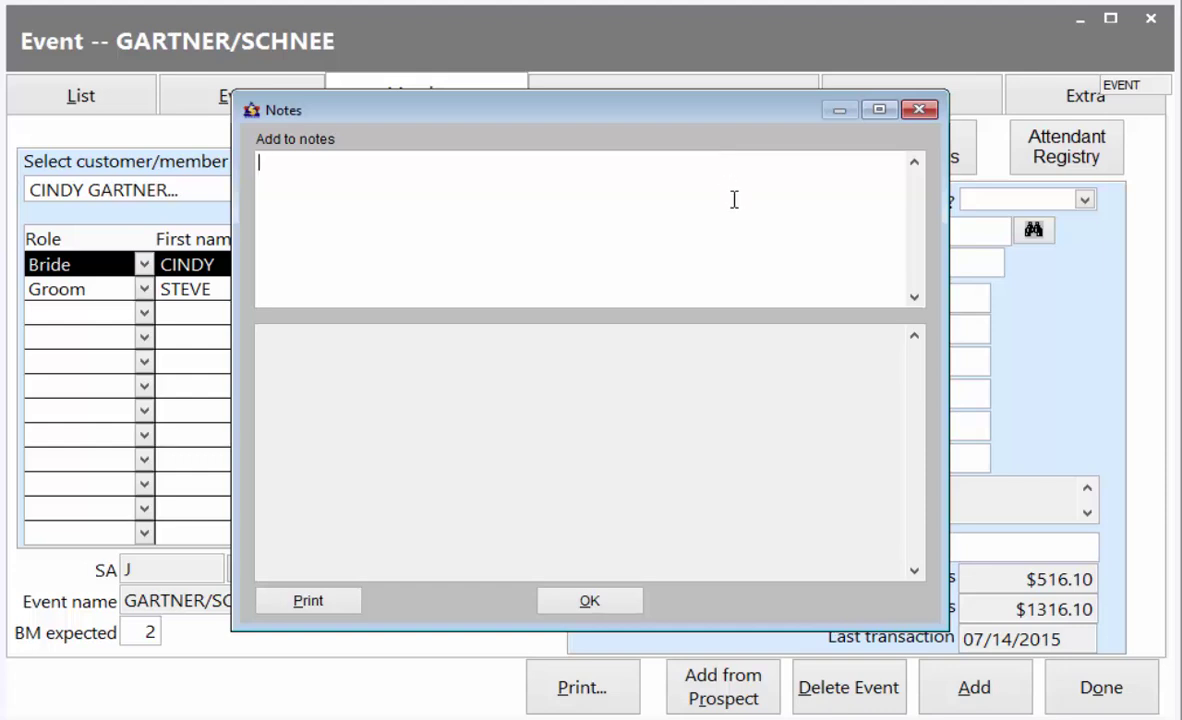
type("THESE ARE THE NOTES FOR THIS WEDDING.")
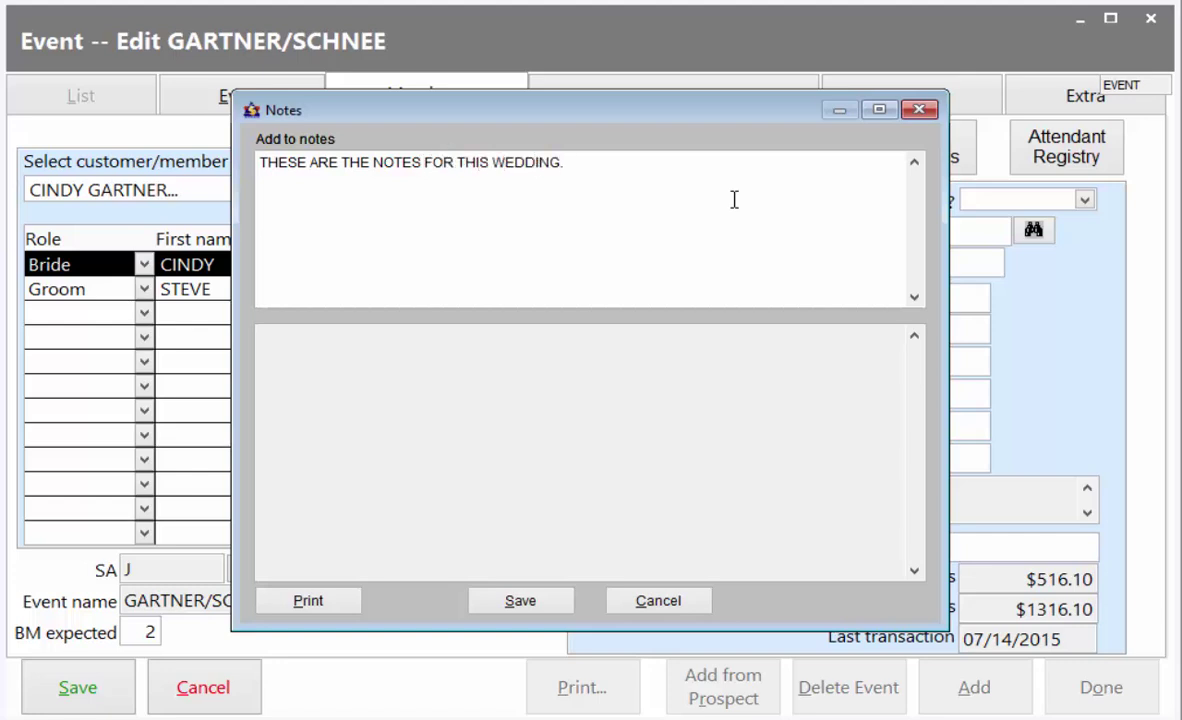
left_click(558, 607)
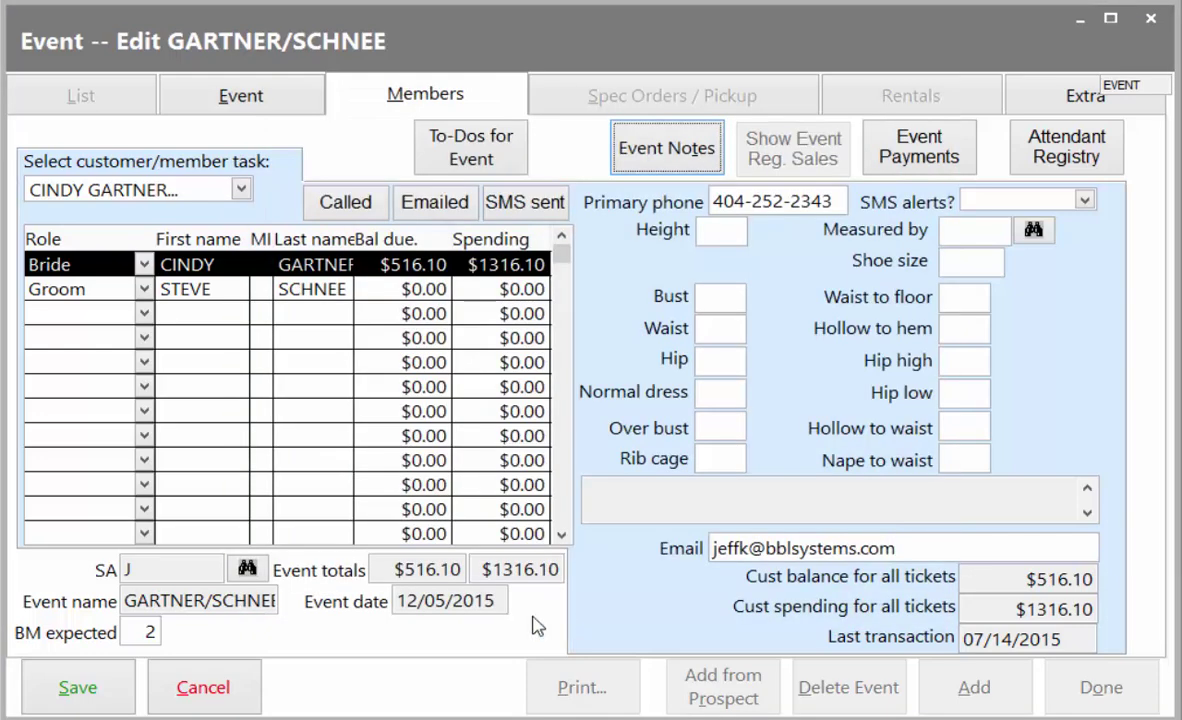
left_click(105, 692)
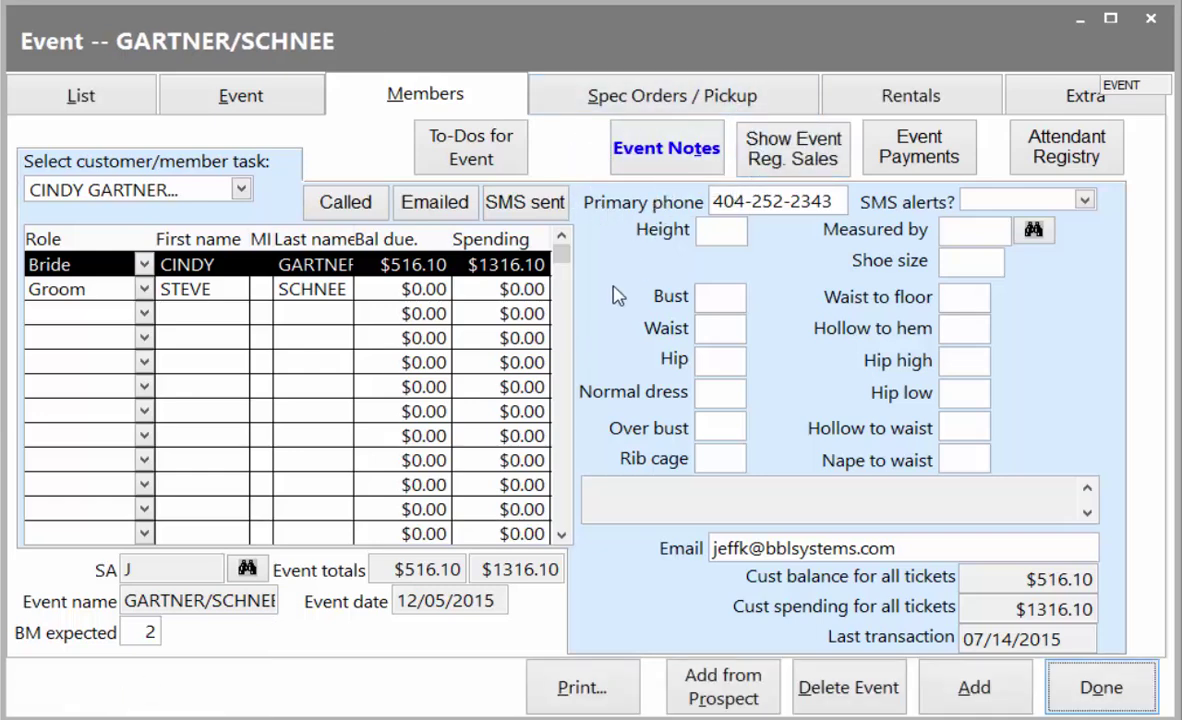
left_click(1037, 100)
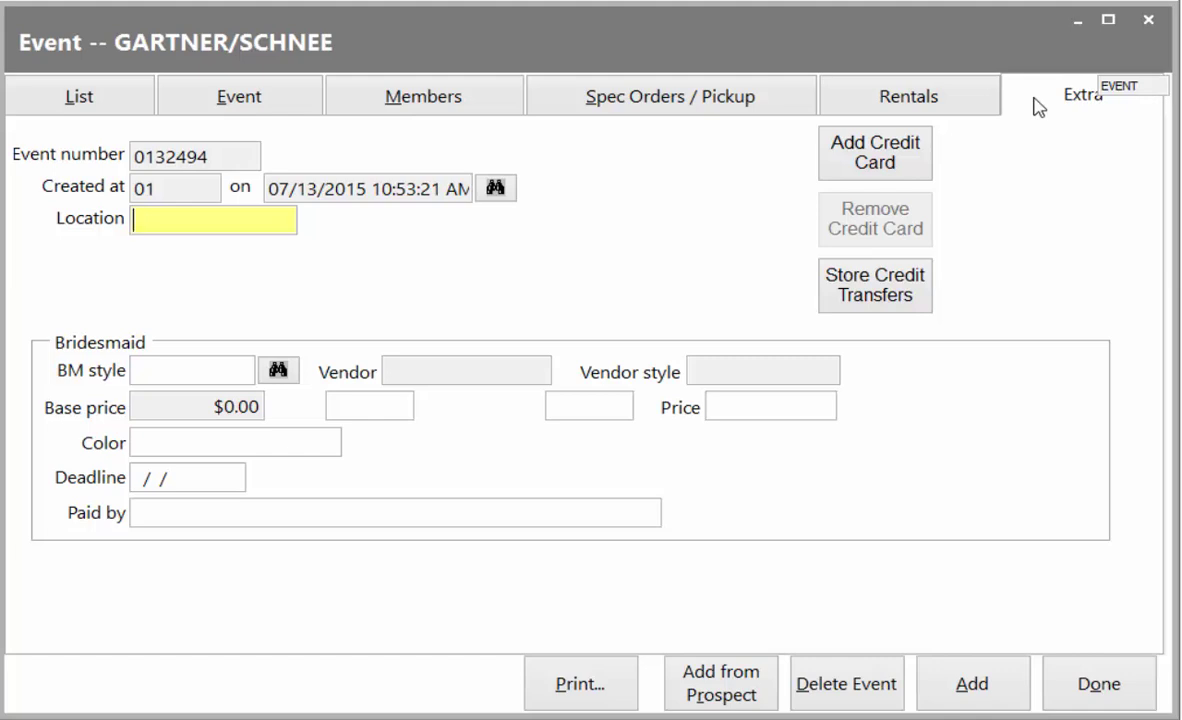
Set bridesmaid style 0116877 (BARI JAY, $168.00) in CORAL and save it
left_click(242, 368)
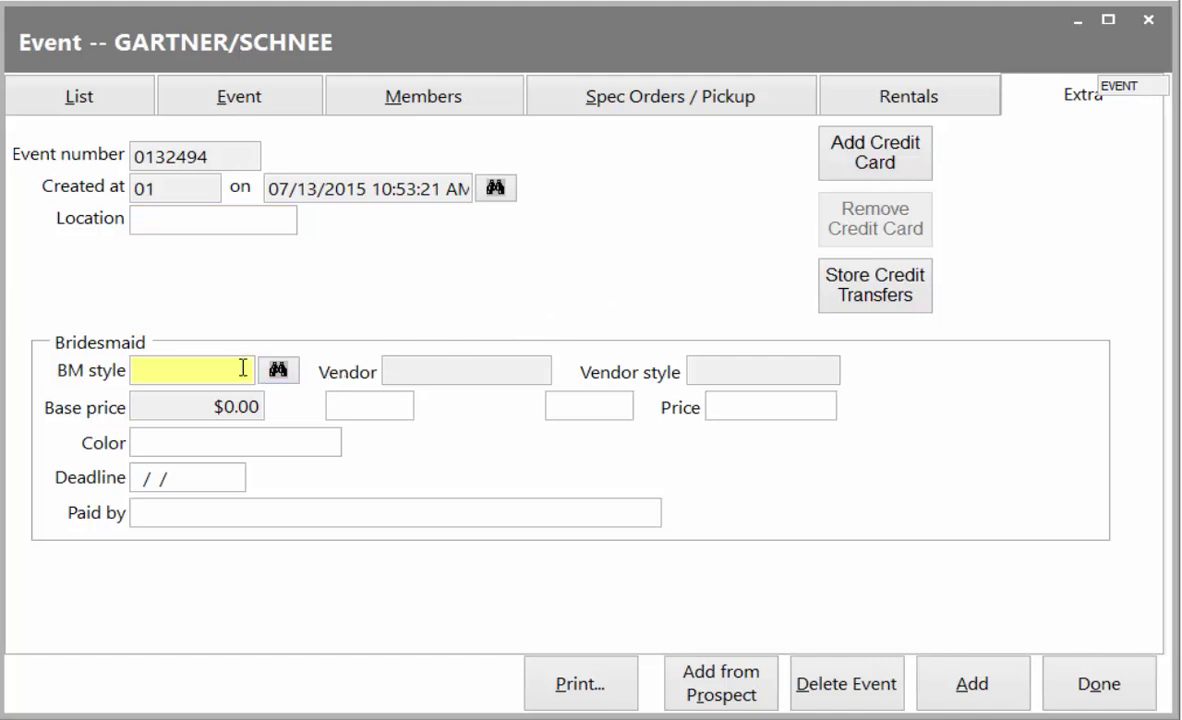
type("0110022")
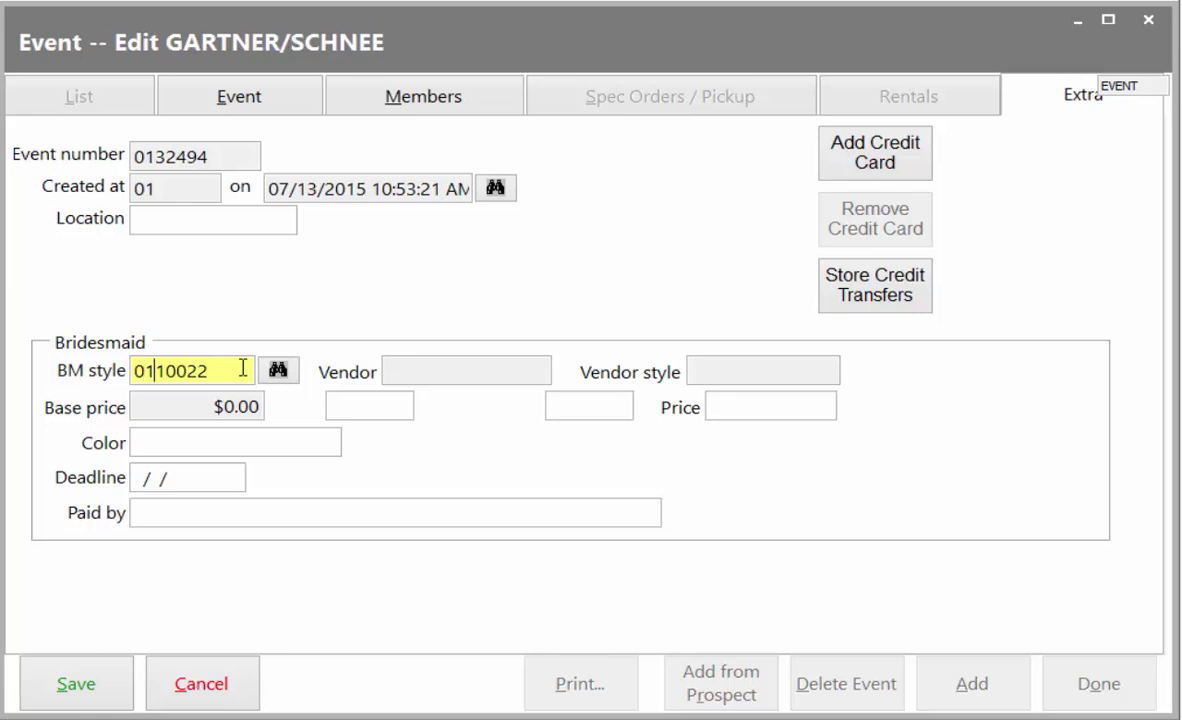
type("16877")
key("Tab")
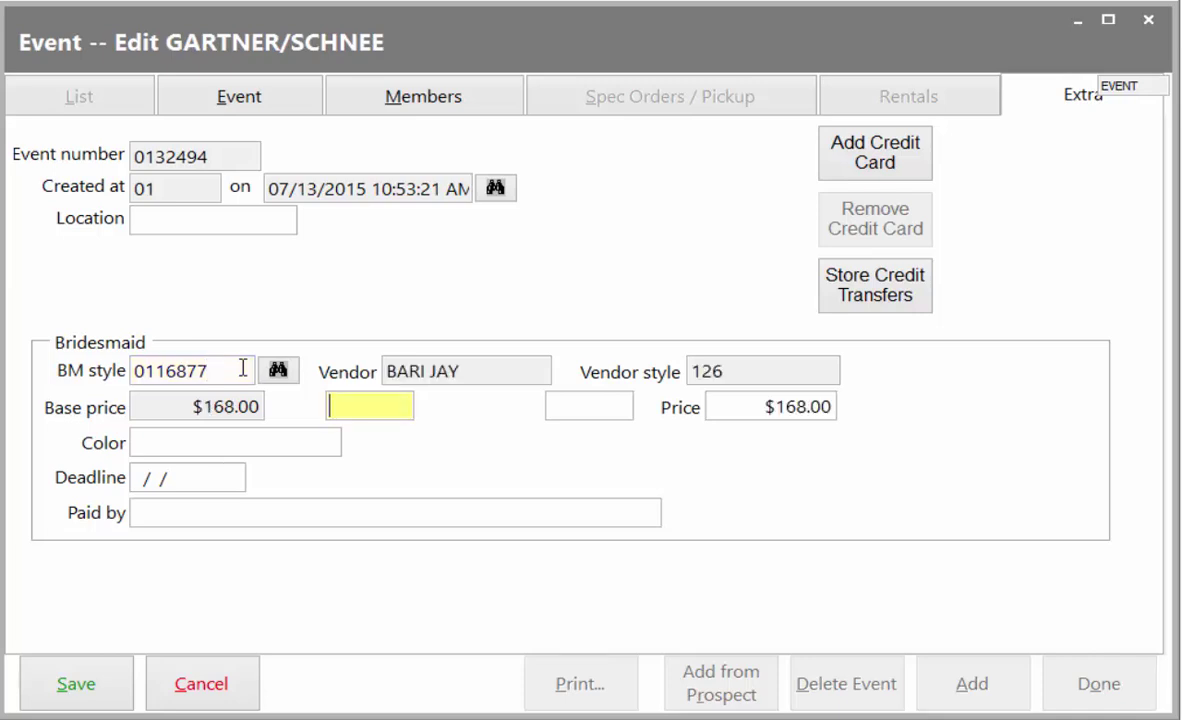
left_click(208, 445)
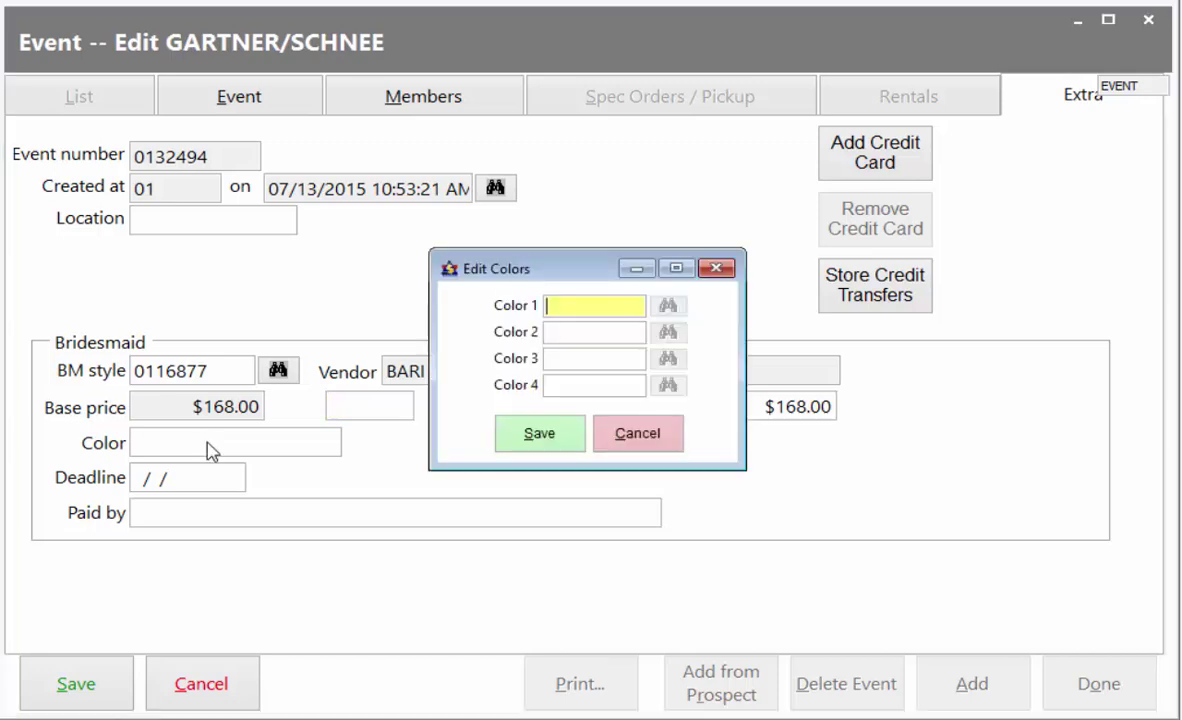
type("CORAL")
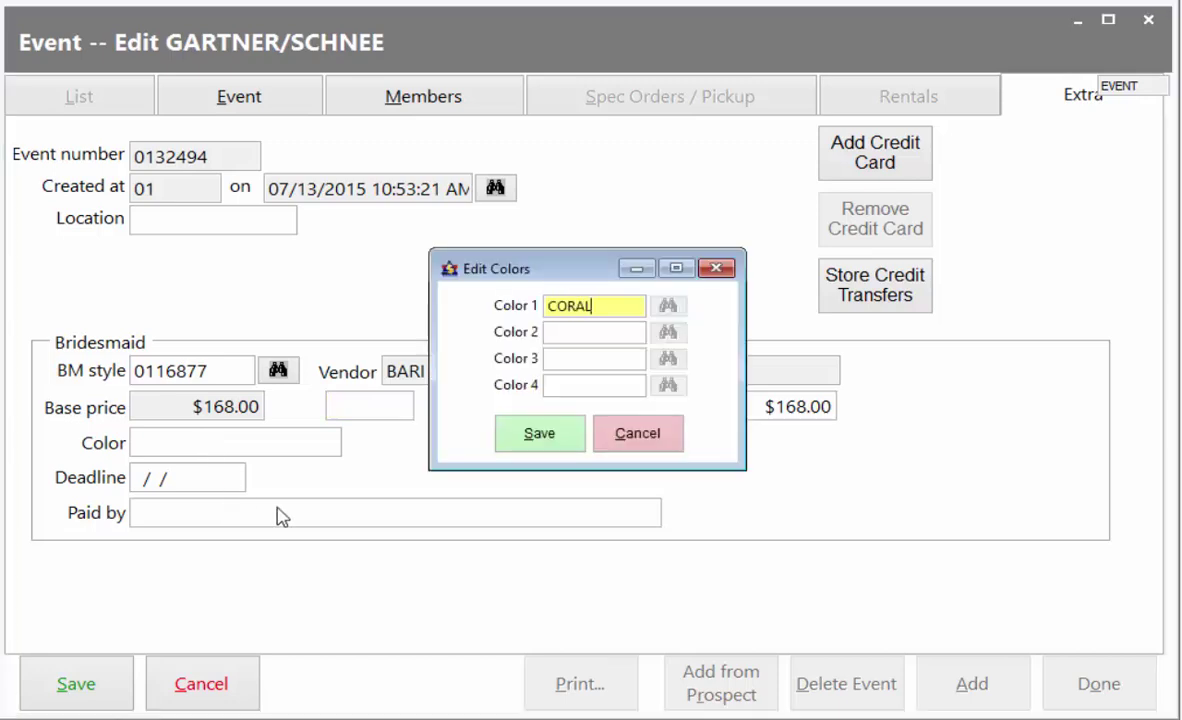
left_click(540, 433)
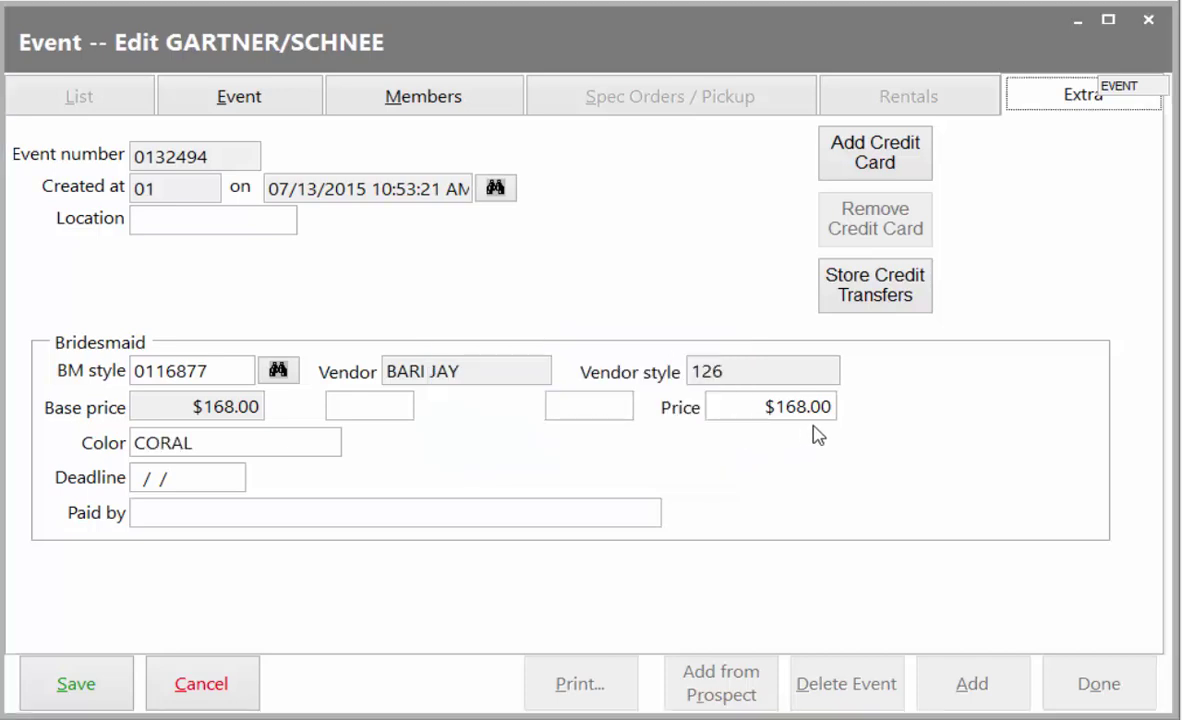
left_click(112, 700)
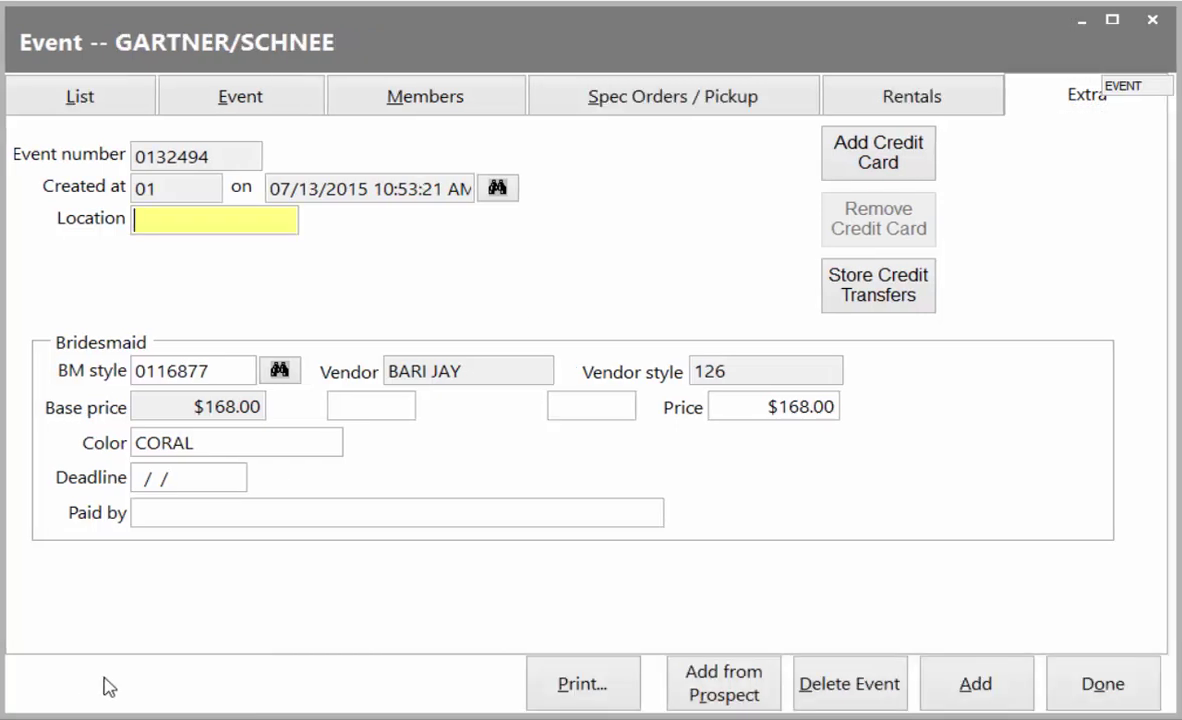
left_click(417, 105)
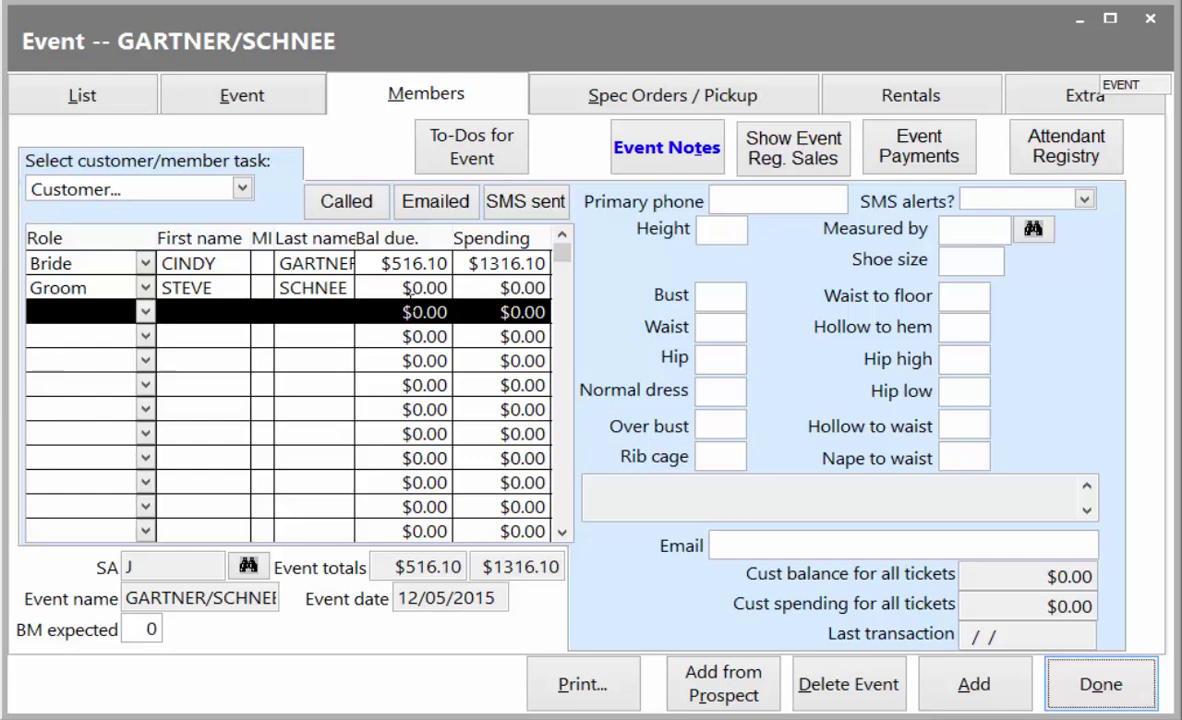
Add a Bridesmaid in row 3 with her first and last name and e-mail address
left_click(145, 311)
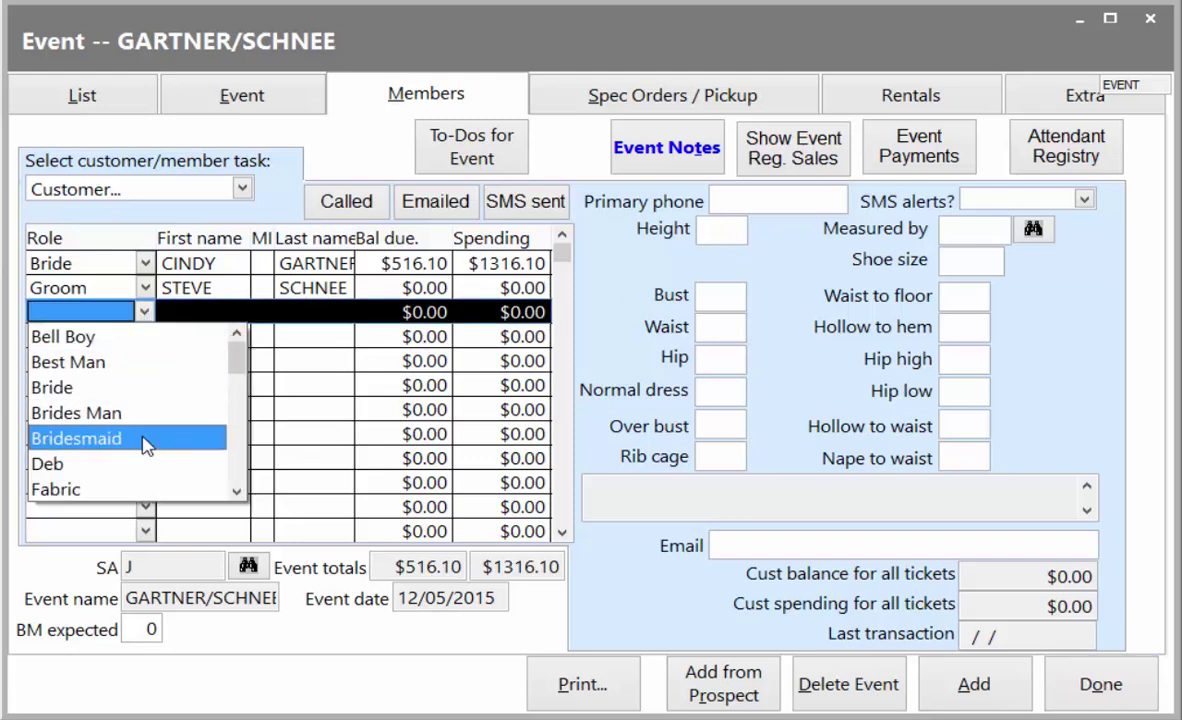
left_click(145, 447)
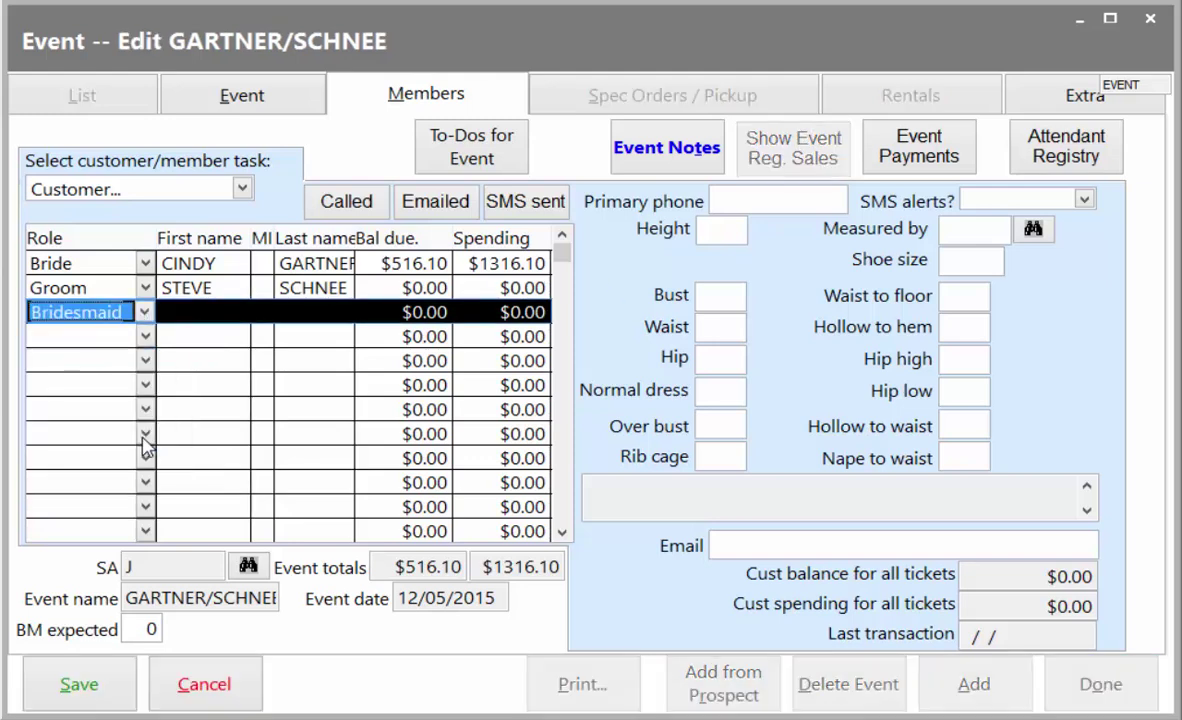
left_click(211, 312)
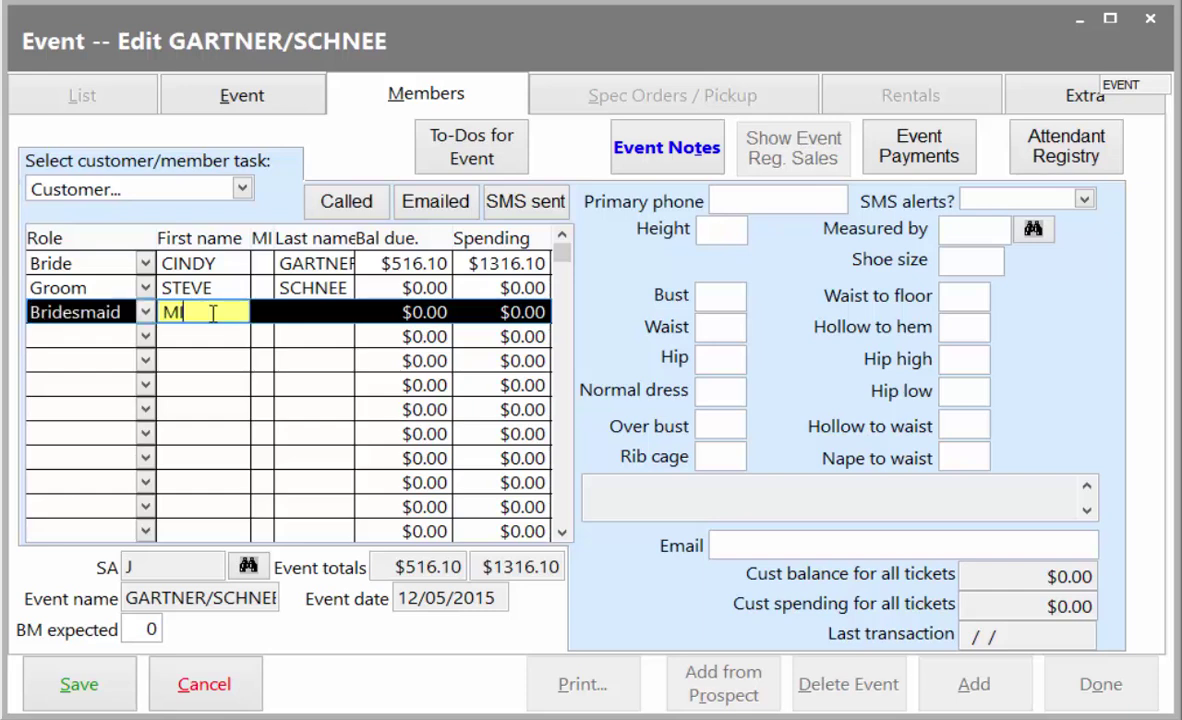
key("Tab")
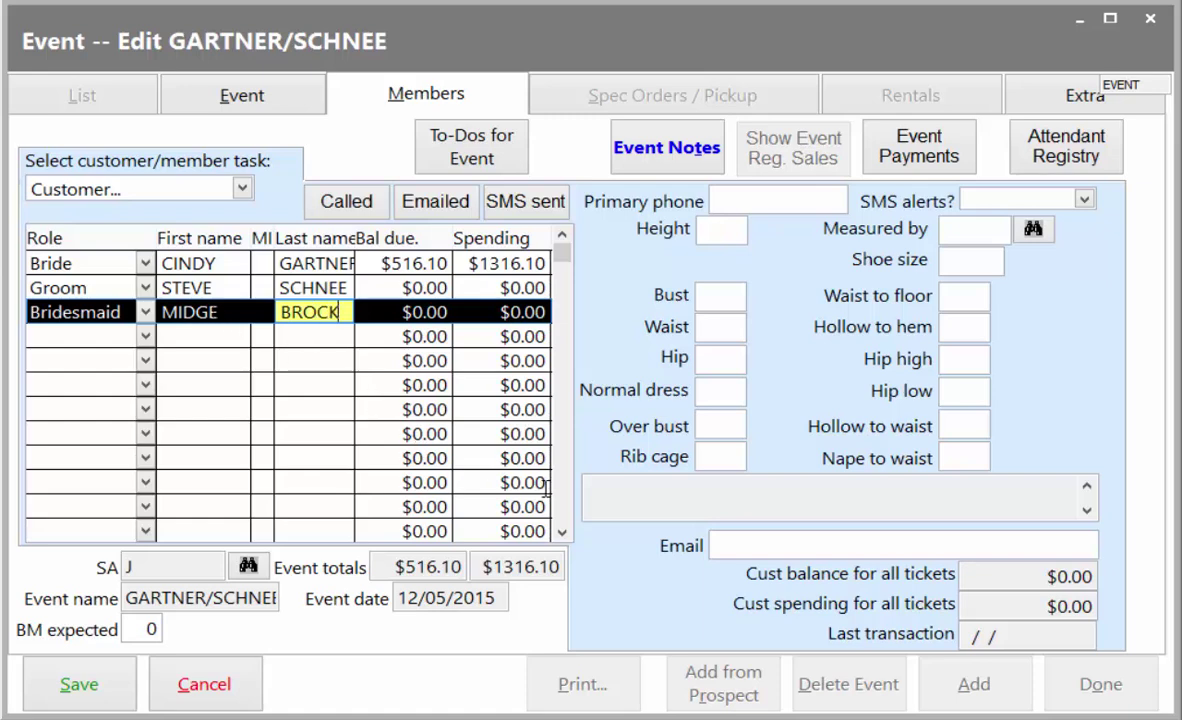
left_click(747, 547)
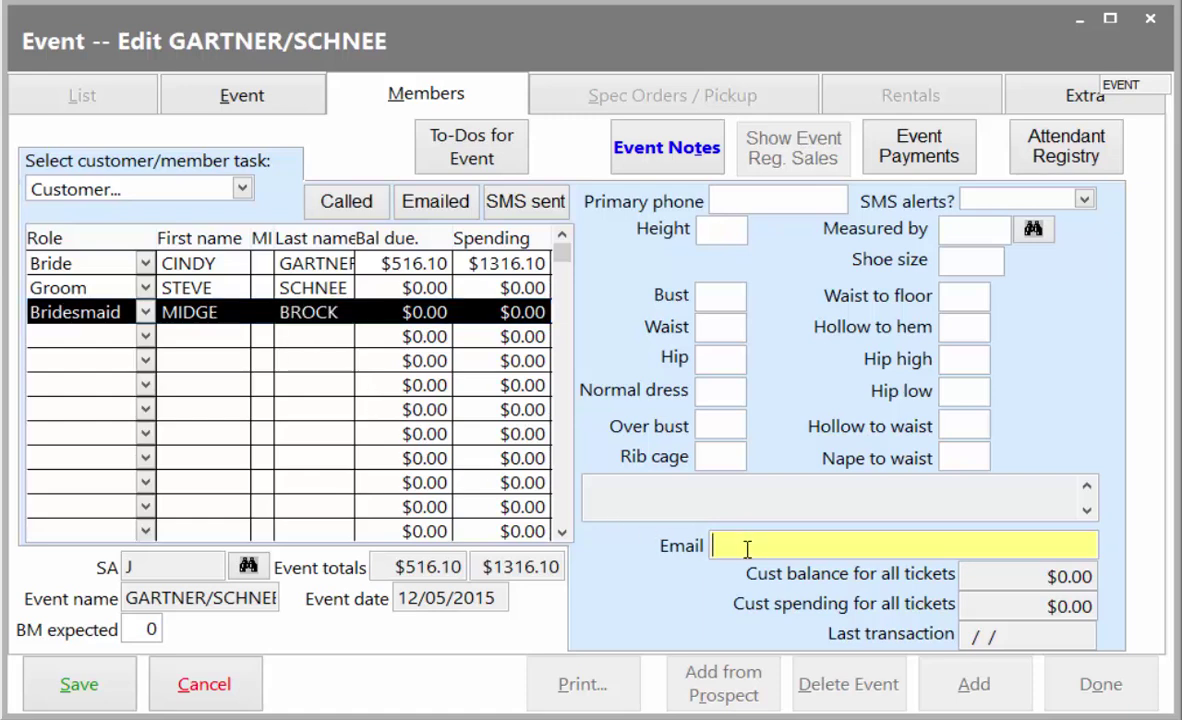
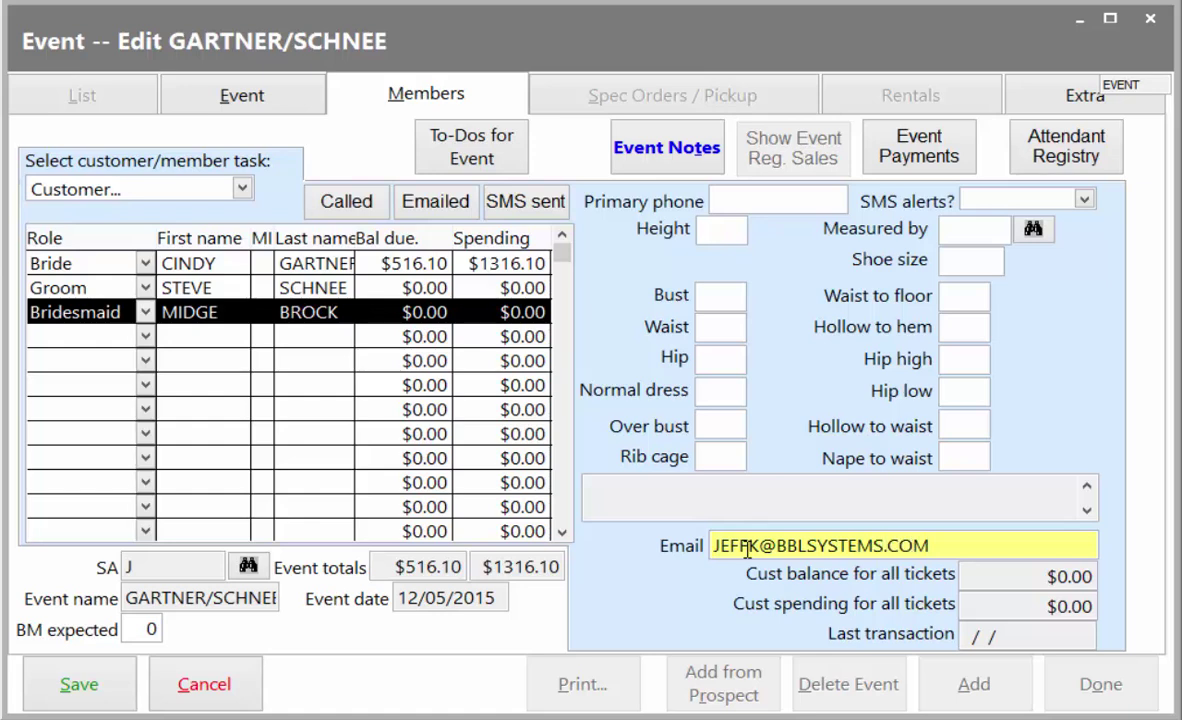
Add a second Bridesmaid in row 4 with first and last name, set BM expected to 2, and save
left_click(145, 336)
left_click(100, 462)
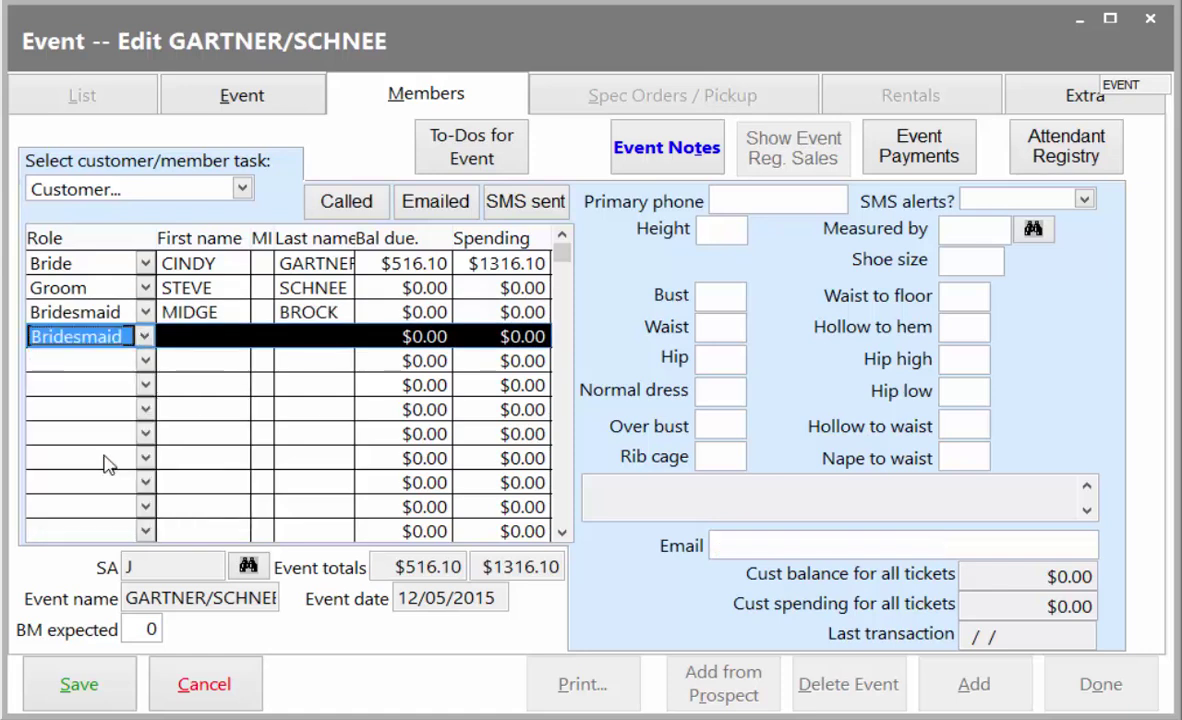
left_click(201, 336)
key("Tab")
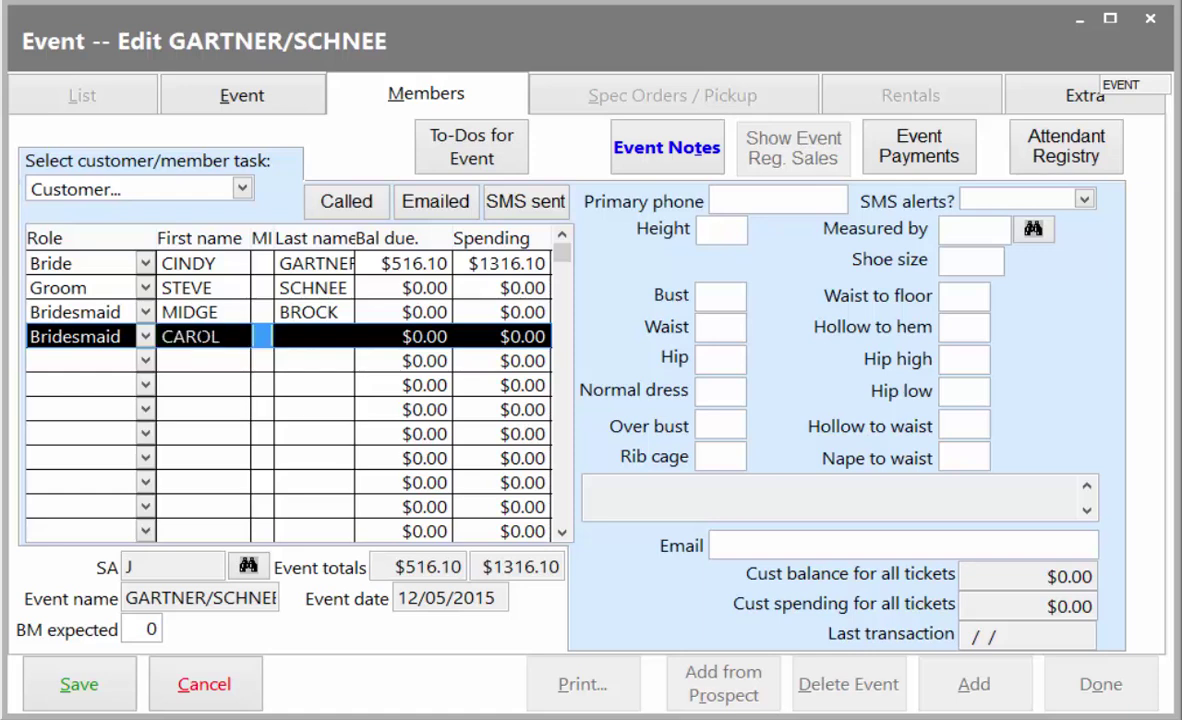
key("Tab")
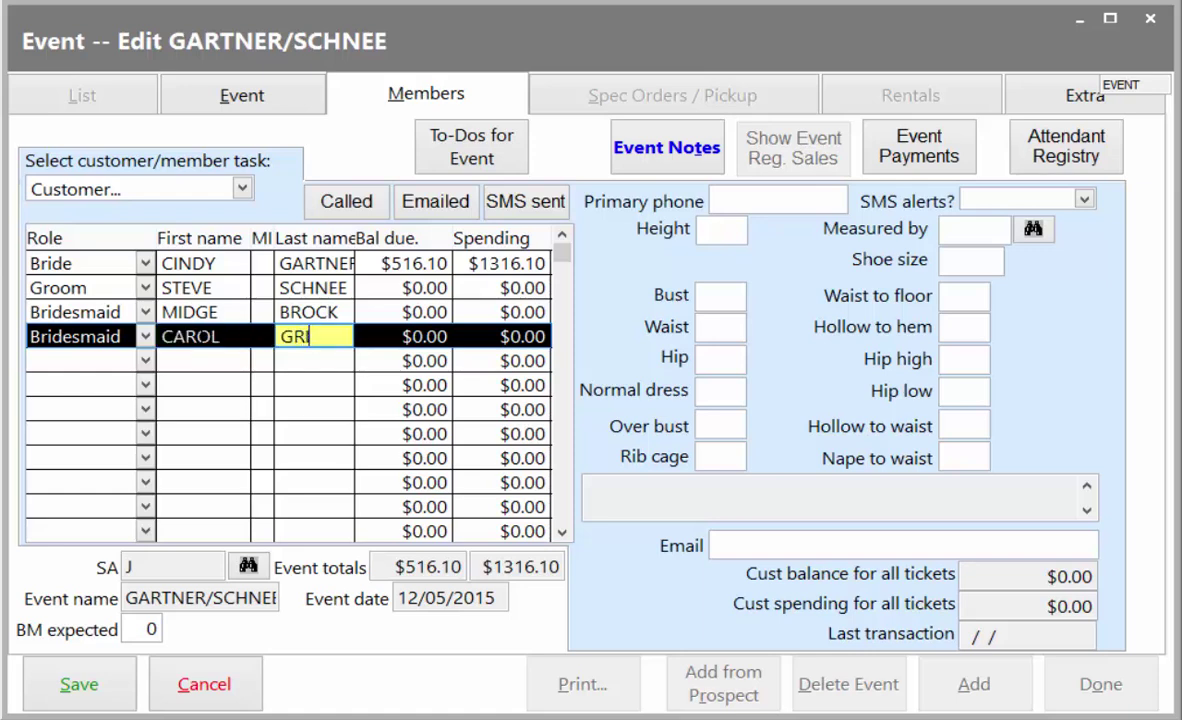
left_click(150, 629)
type("2")
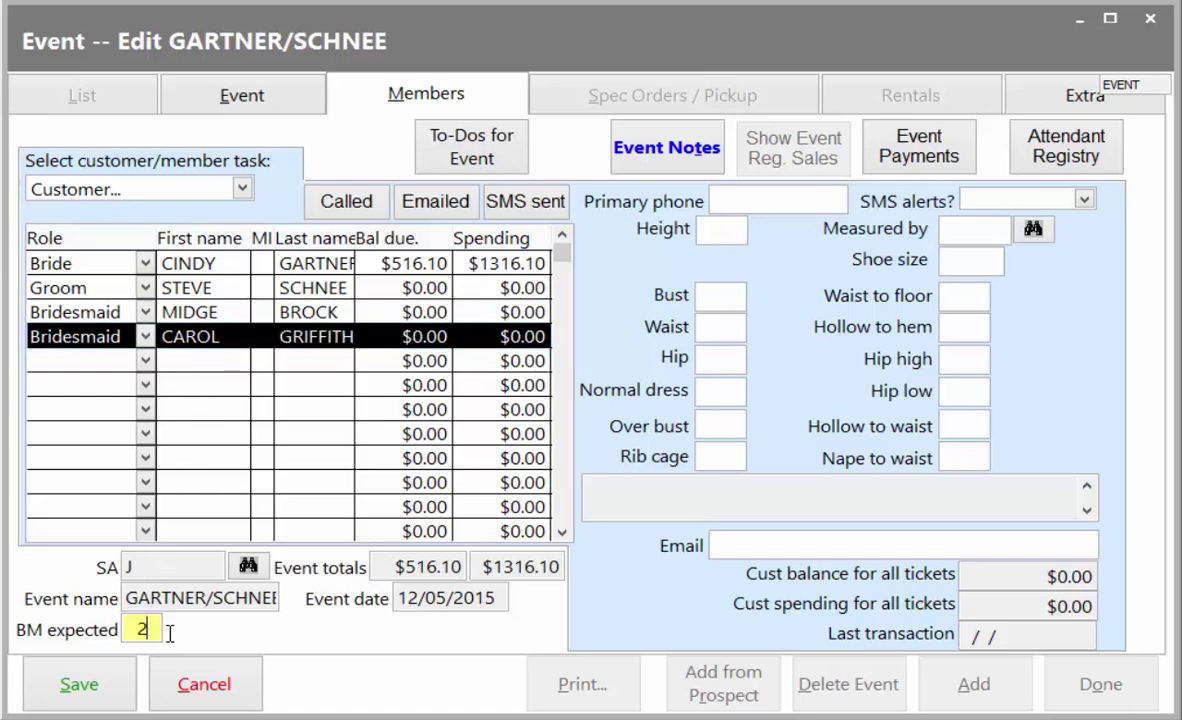
left_click(120, 684)
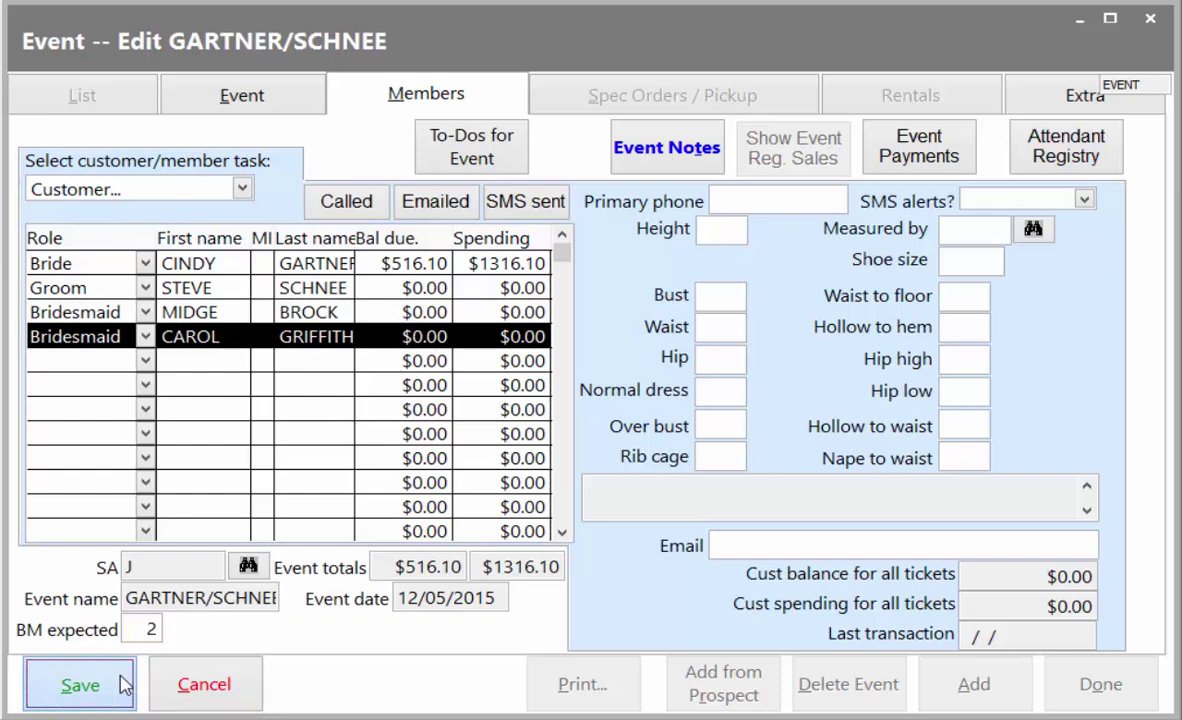
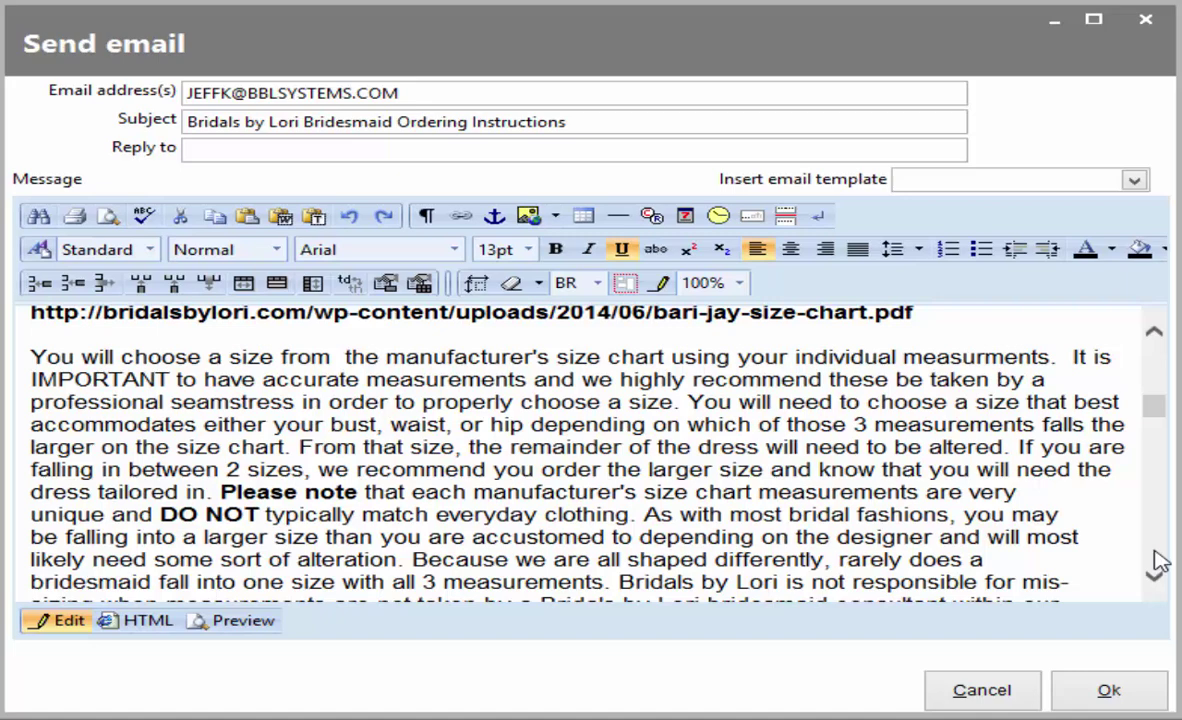
Read the rest of the bridesmaid ordering-instructions email down to the attendant ordering form link
scroll(1157, 556, "down", 4)
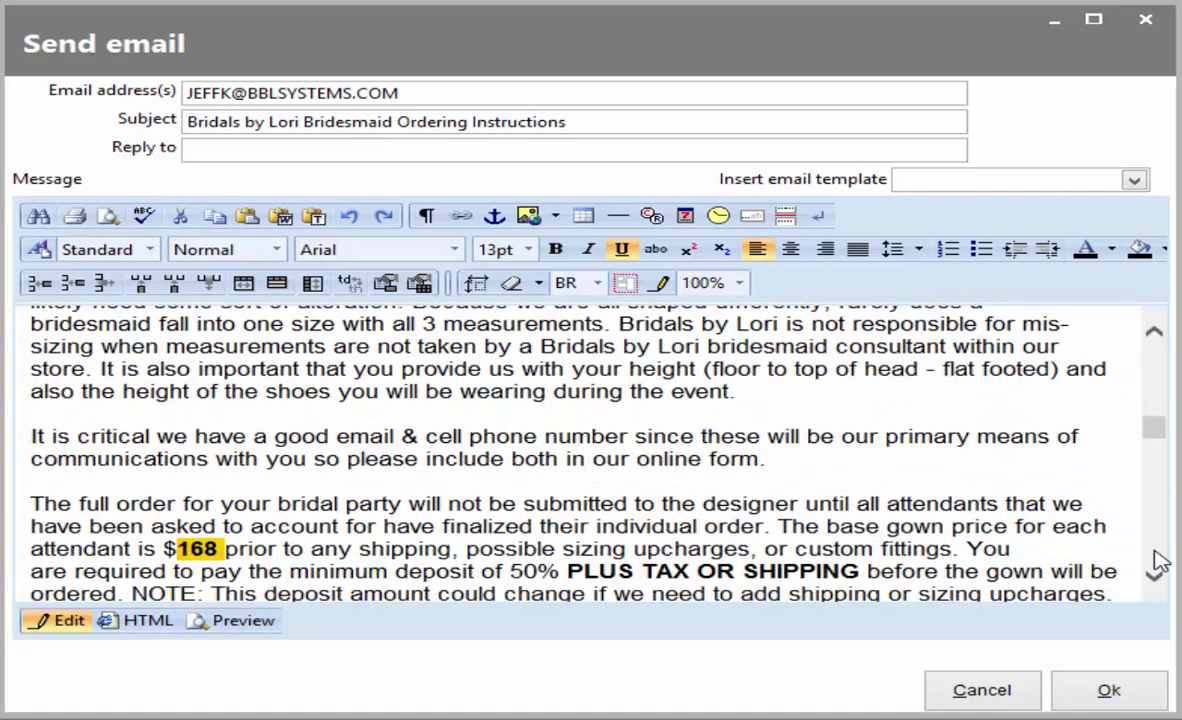
scroll(1160, 562, "down", 4)
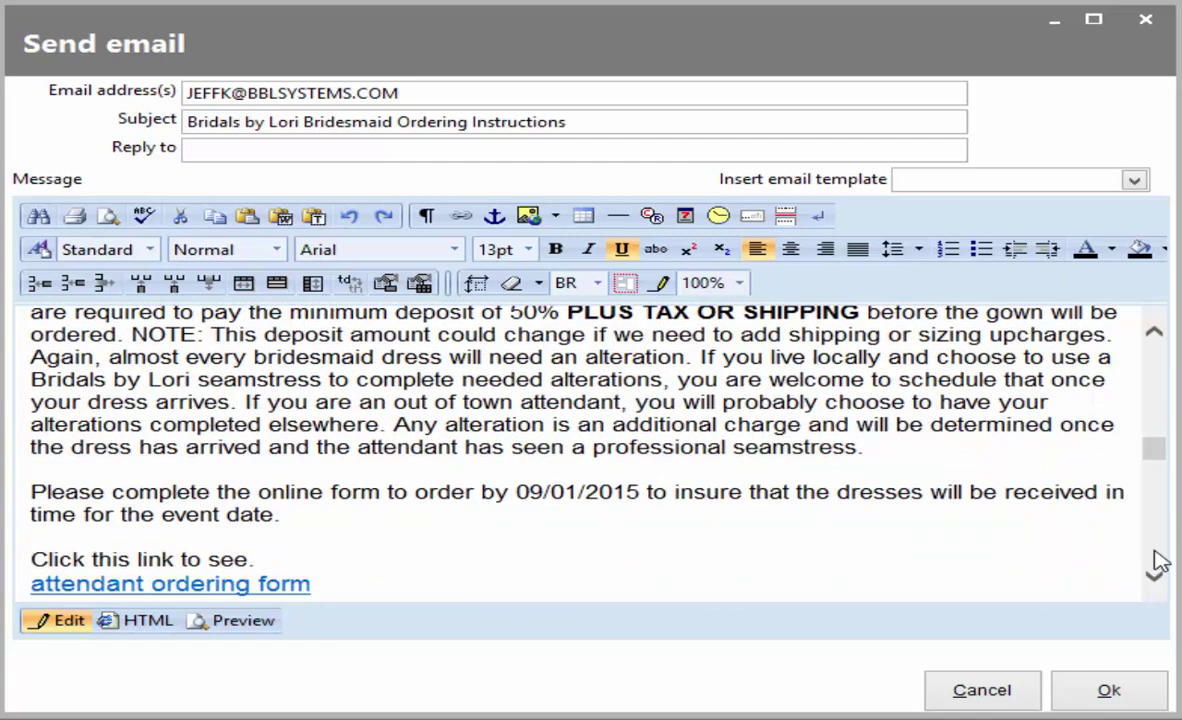
scroll(1160, 562, "down", 4)
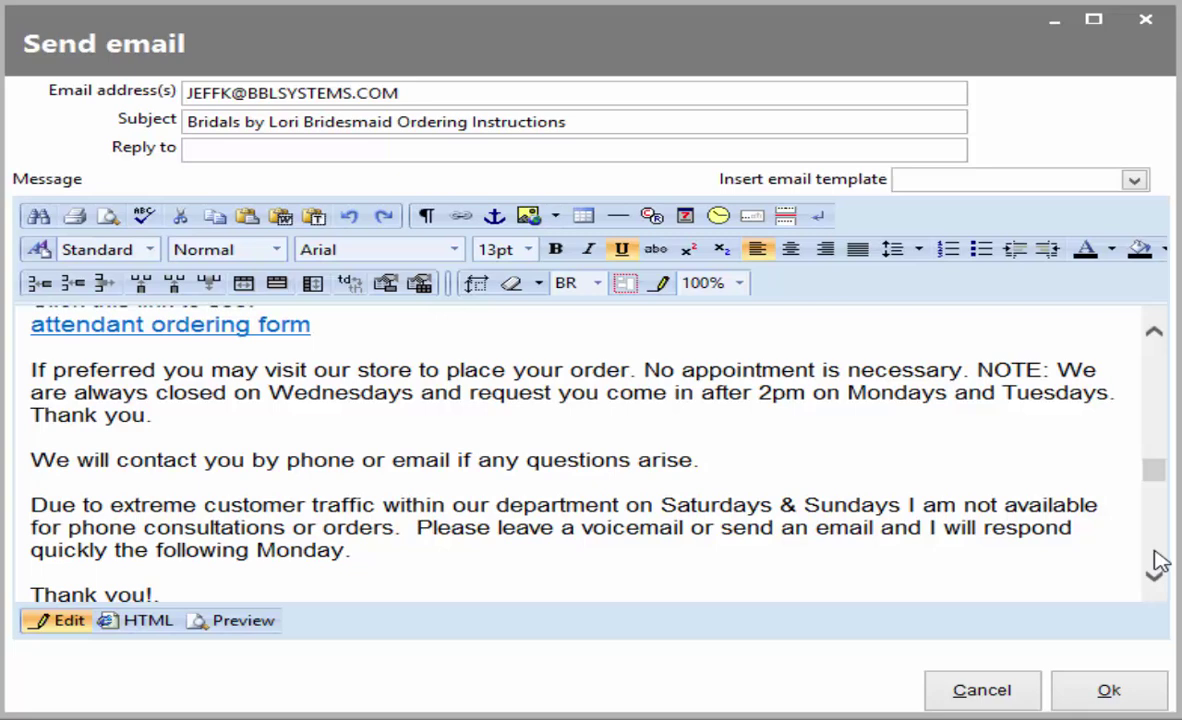
scroll(1160, 562, "down", 4)
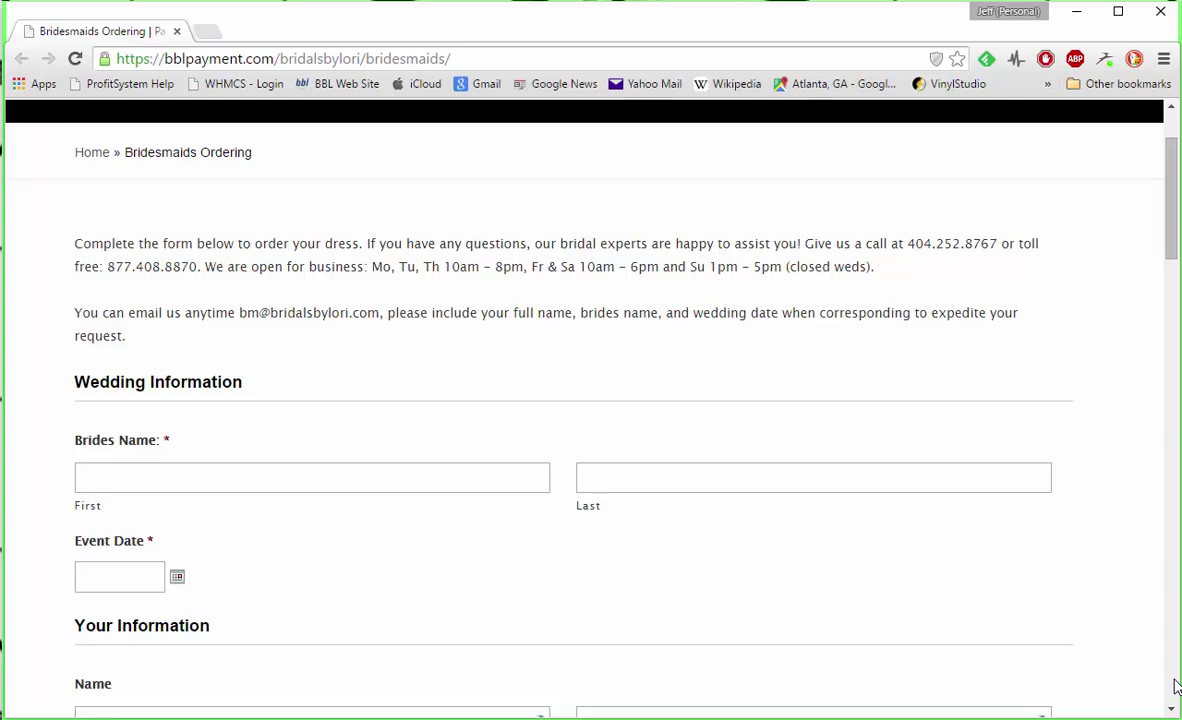
scroll(1176, 686, "down", 5)
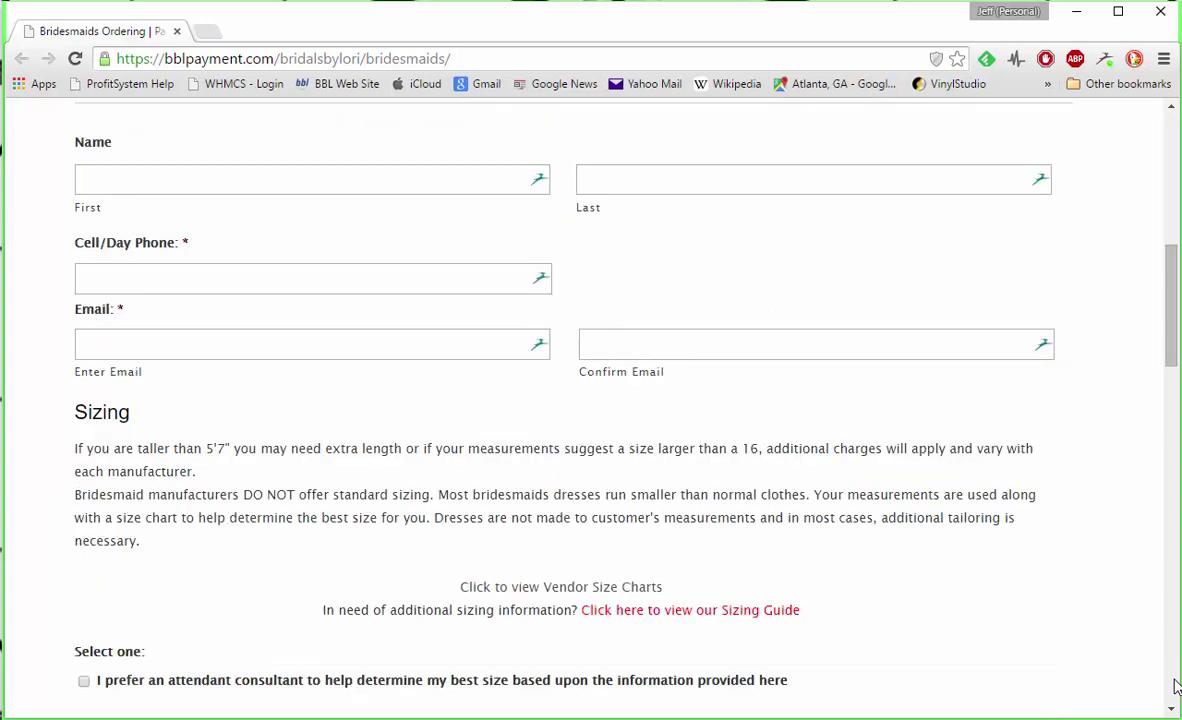
scroll(1176, 686, "down", 5)
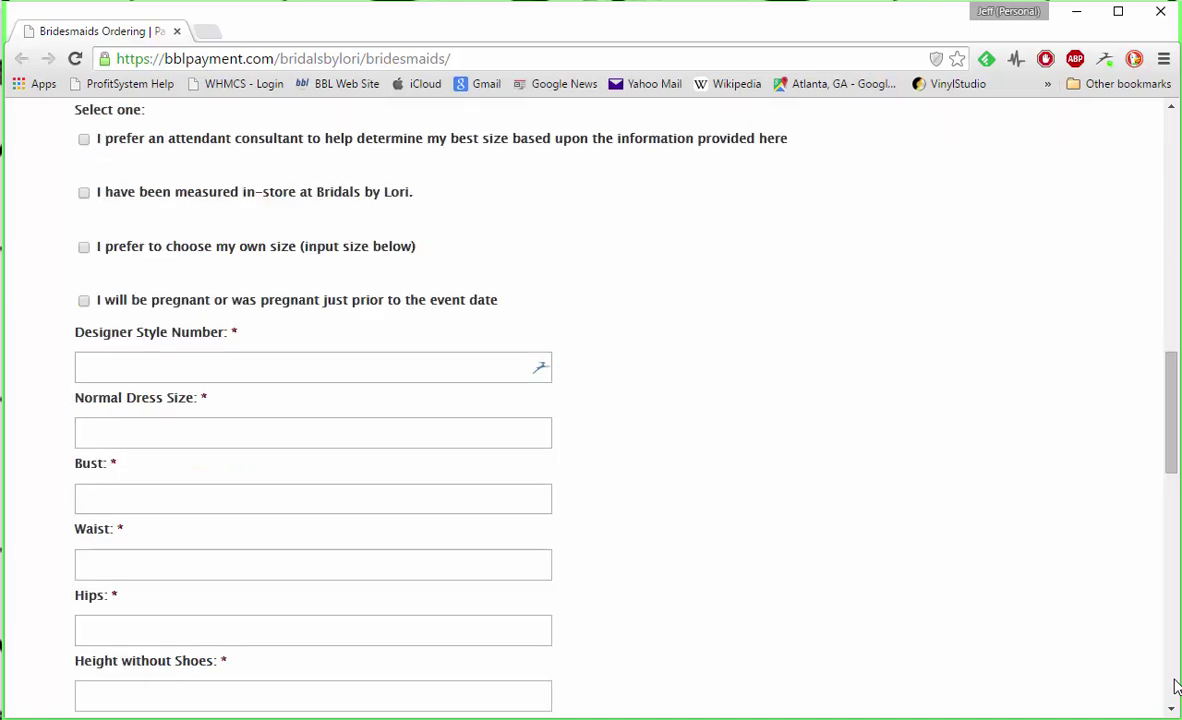
scroll(1176, 686, "down", 5)
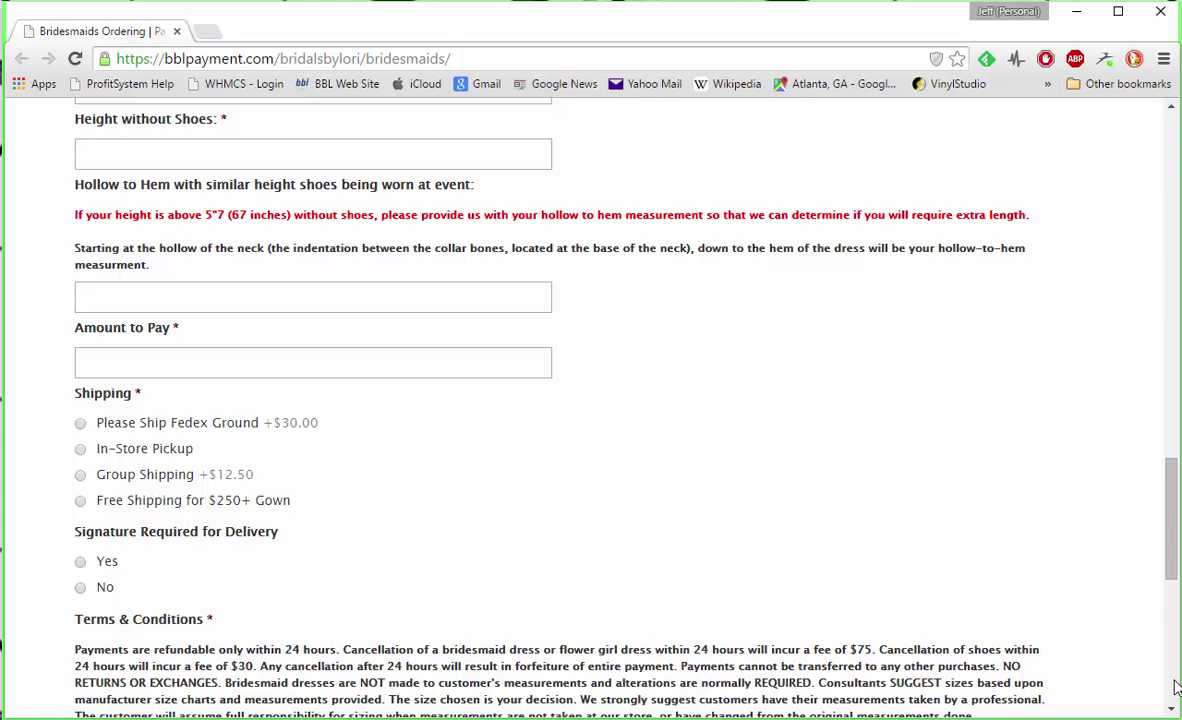
scroll(1176, 686, "down", 5)
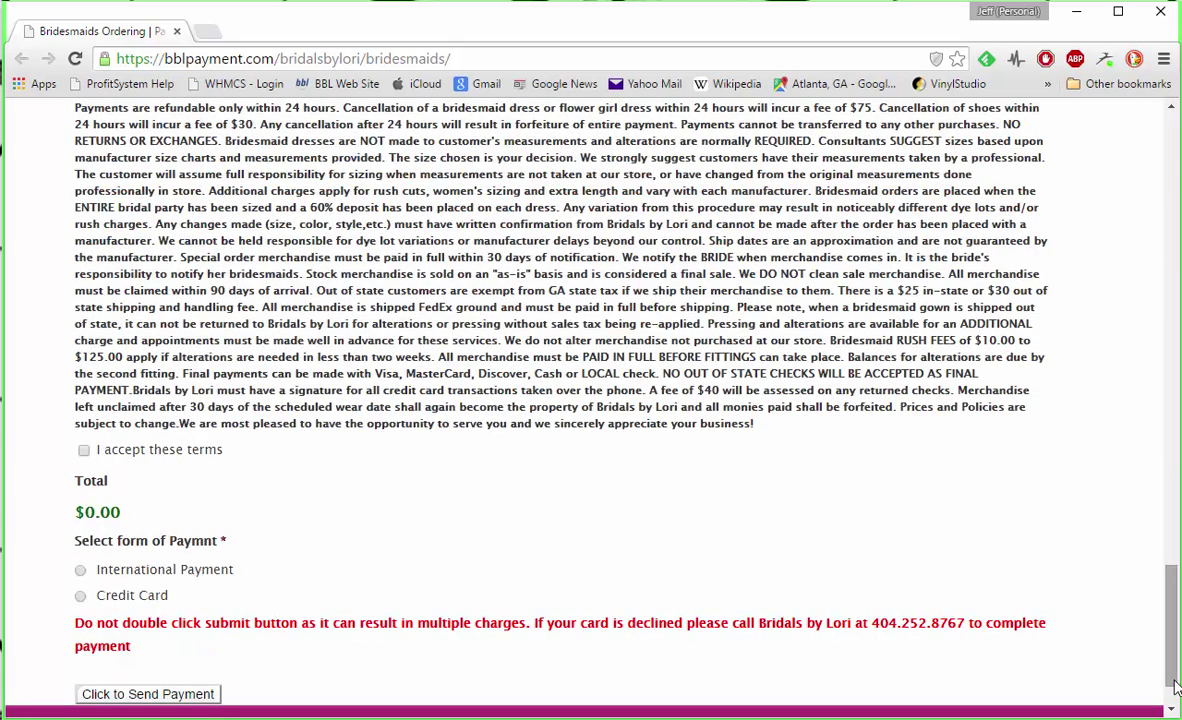